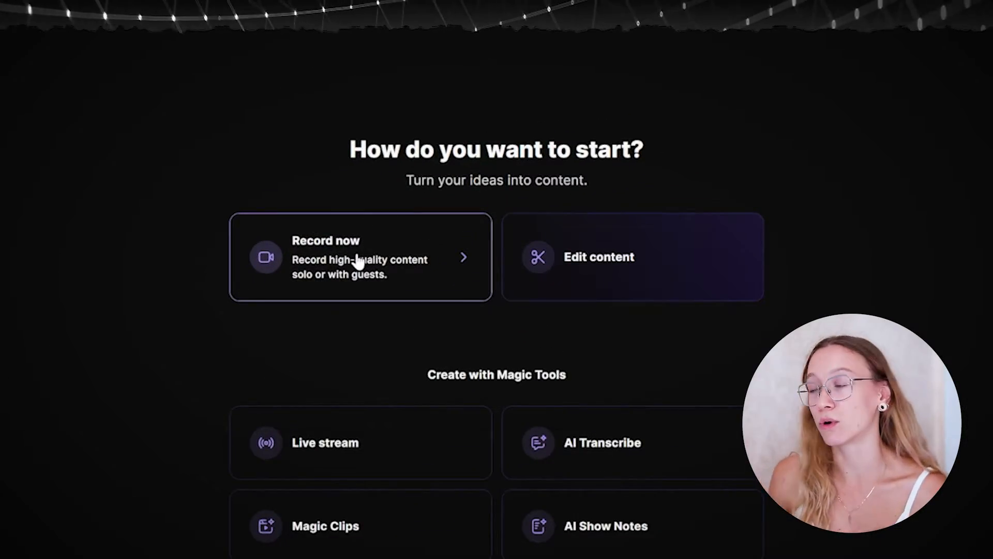
# Start a new recording, check available cameras, choose 'I am not using headphones' and enter the studio
pyautogui.click(359, 262)
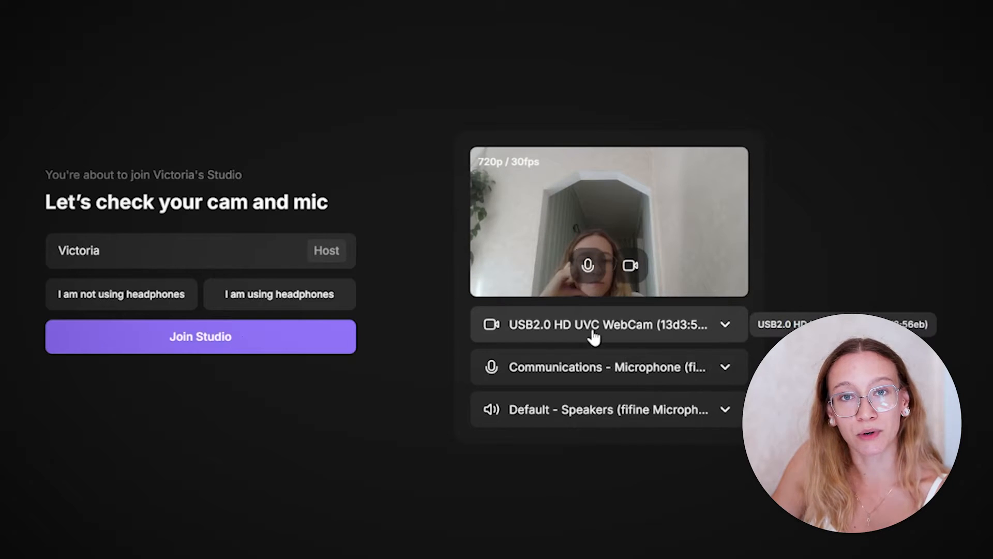
pyautogui.click(594, 334)
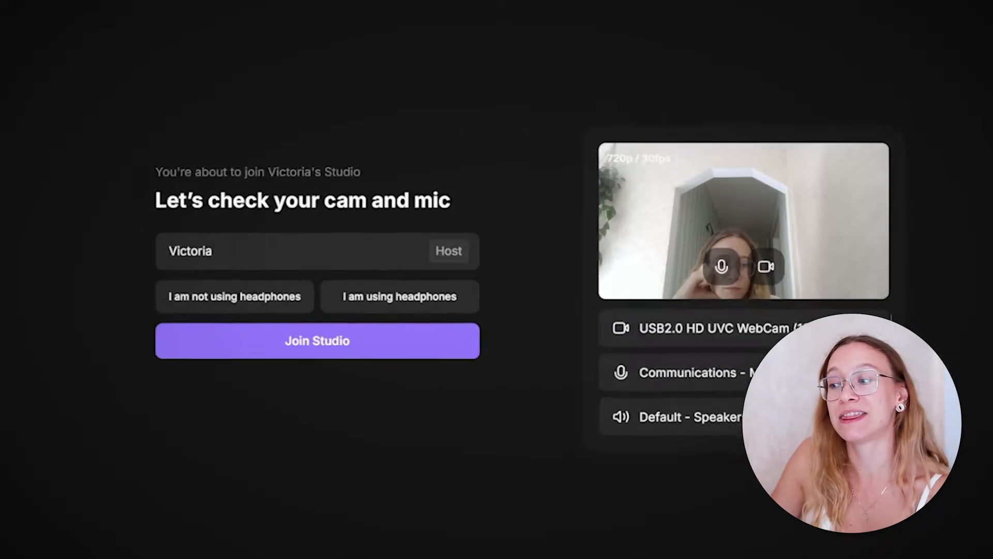
pyautogui.click(121, 294)
pyautogui.click(263, 345)
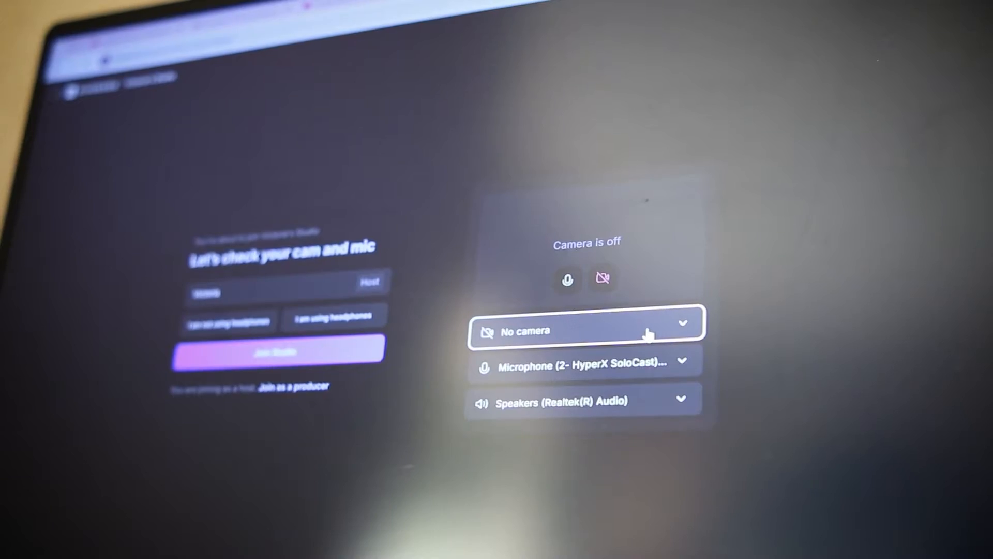
# Choose 'Connect mobile cam (beta)' from the camera list so the phone joins as camera
pyautogui.click(643, 331)
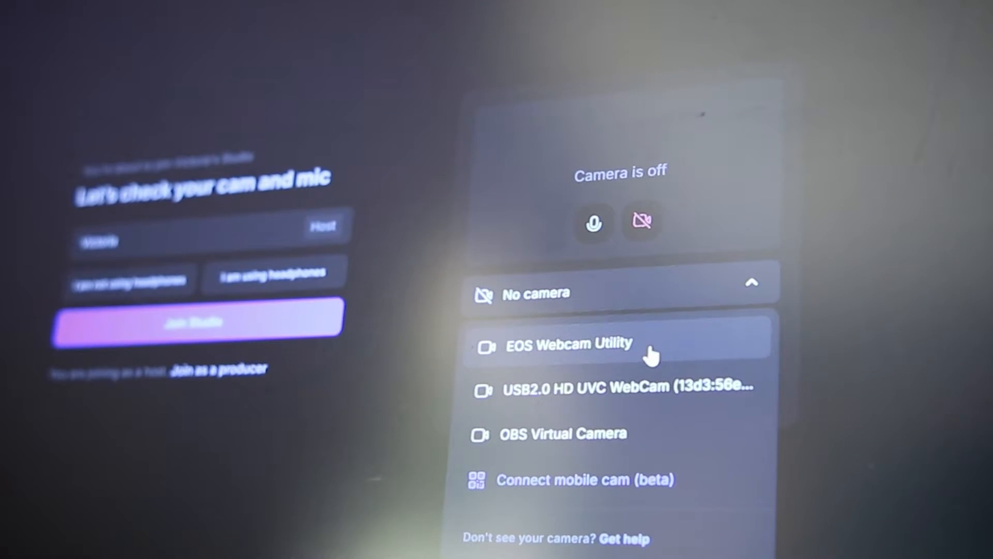
pyautogui.click(613, 489)
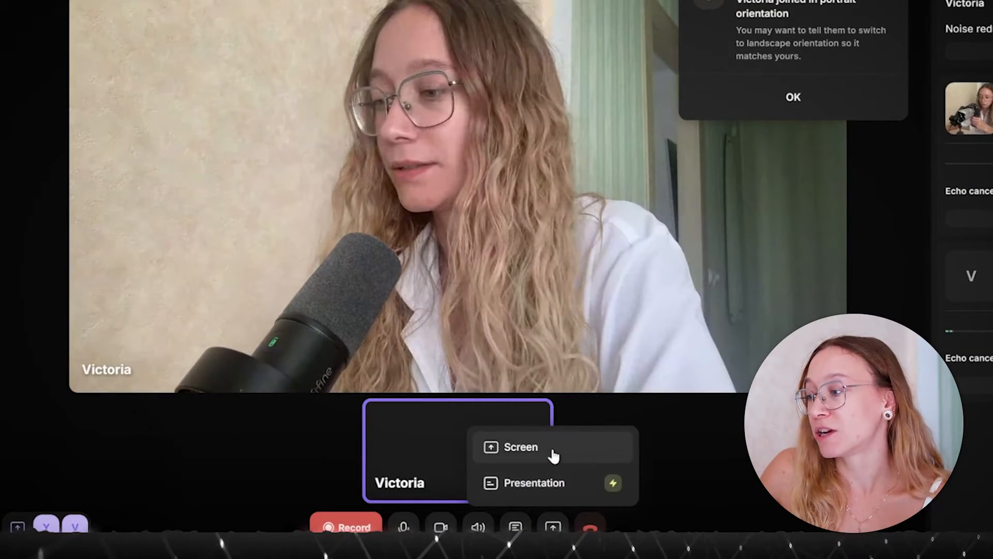
# Share the screen alongside the camera feed for the recording
pyautogui.click(553, 455)
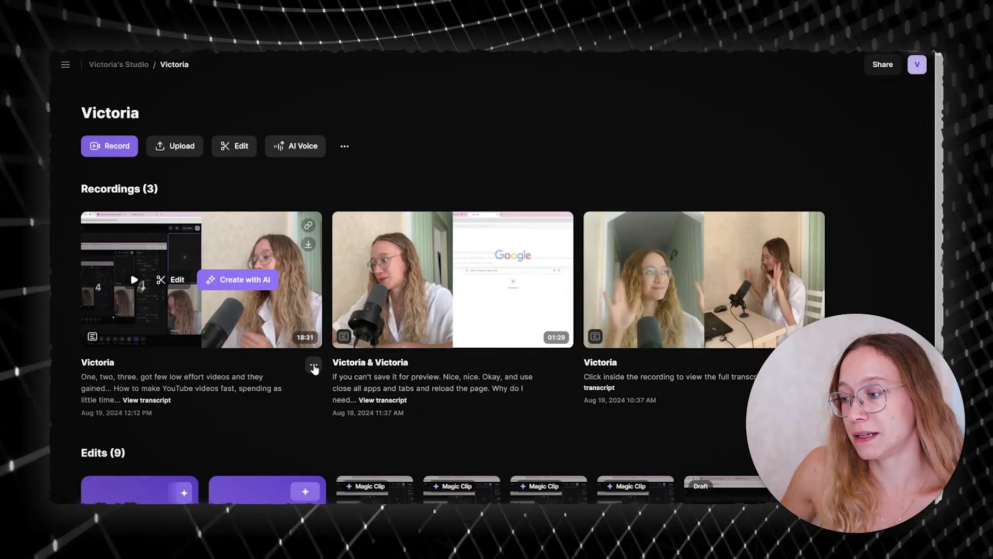
# Copy the 18:31 recording's link and load it in the browser address bar
pyautogui.click(314, 365)
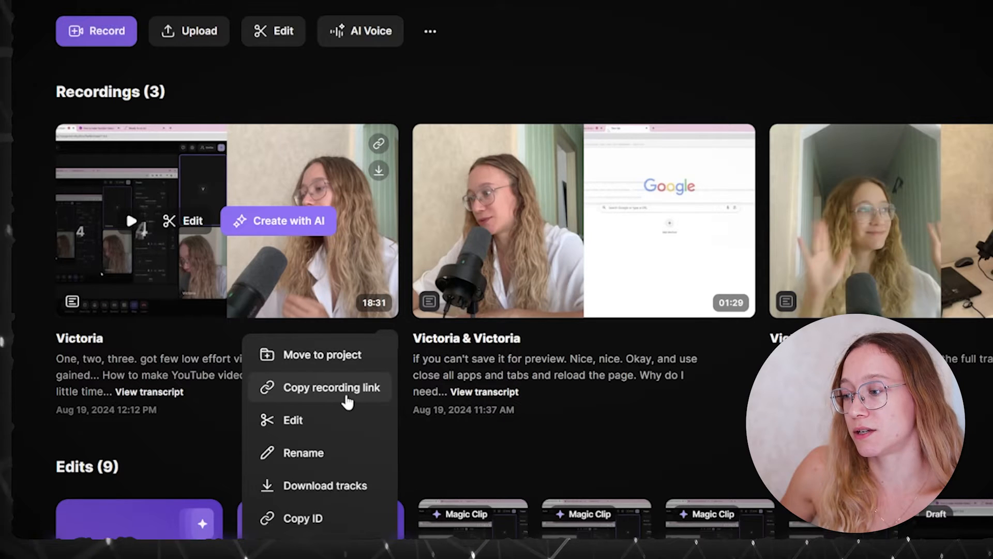
pyautogui.click(346, 396)
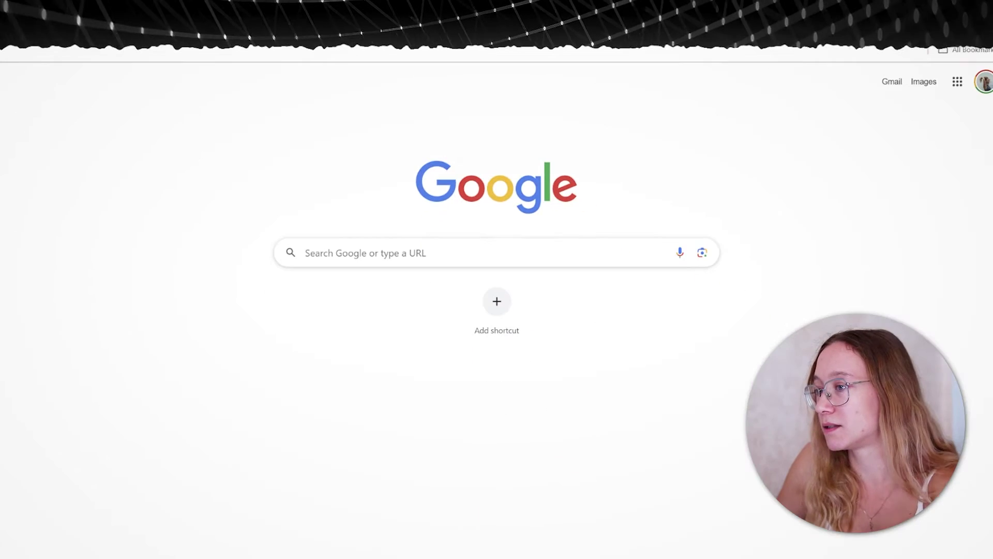
pyautogui.hotkey('ctrl', 'v')
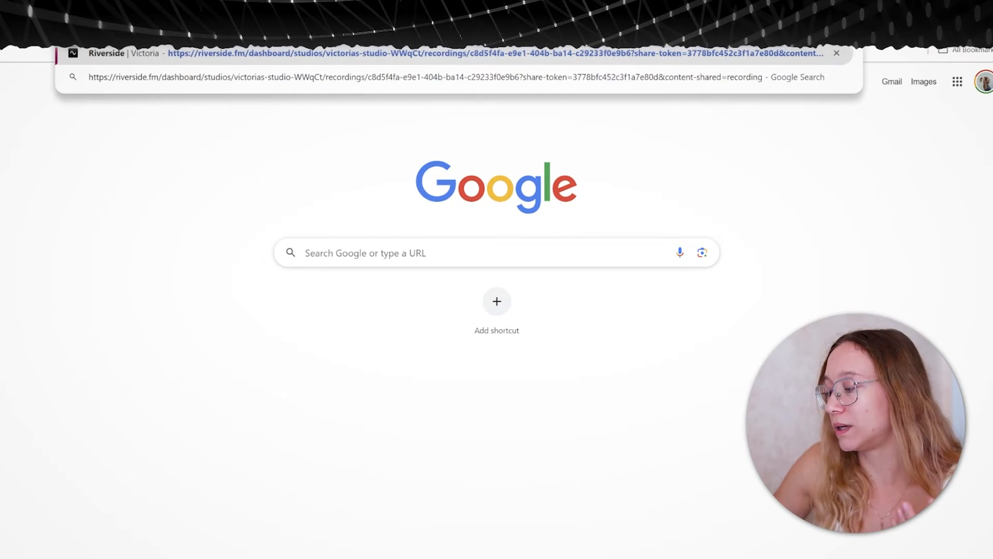
pyautogui.press('Return')
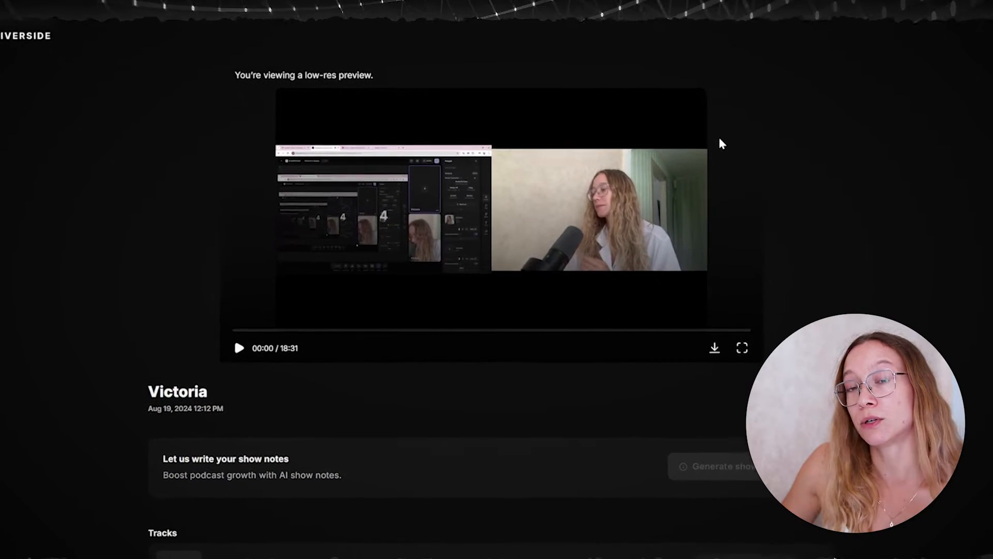
pyautogui.scroll(-3, 739, 98)
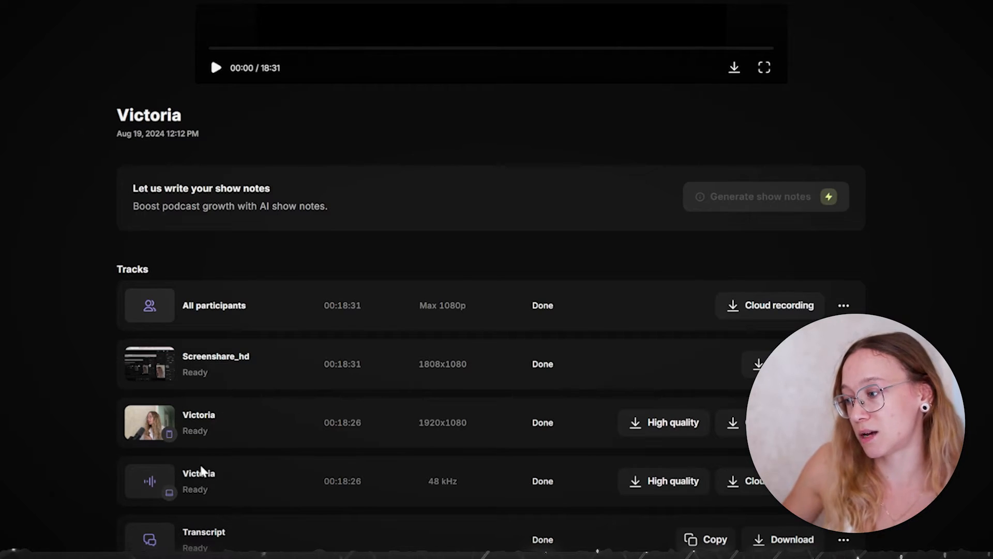
pyautogui.scroll(2, 200, 470)
pyautogui.scroll(3, 252, 398)
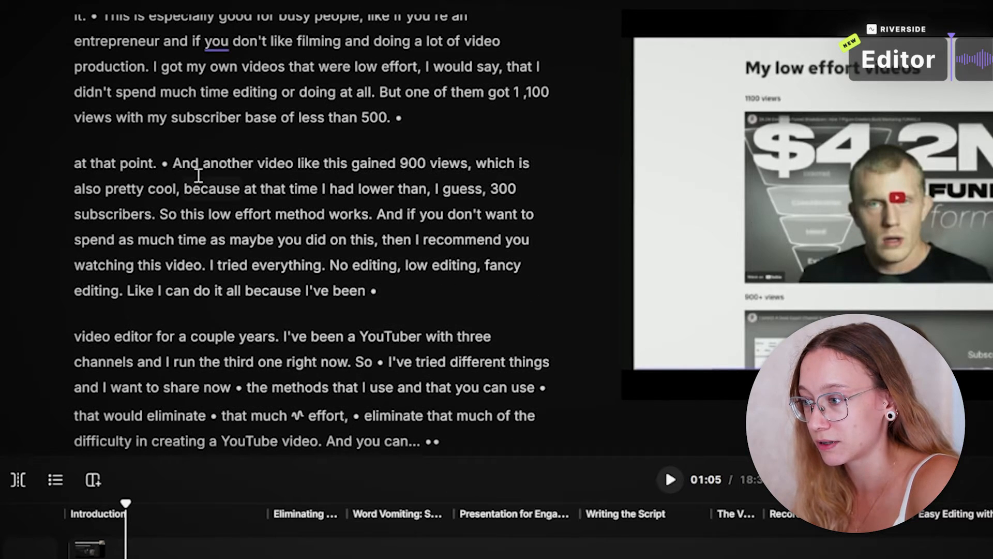
# Delete the transcript sentences from 'And another video' to 'works.' about the 900-view video
pyautogui.moveTo(177, 161); pyautogui.dragTo(371, 217)
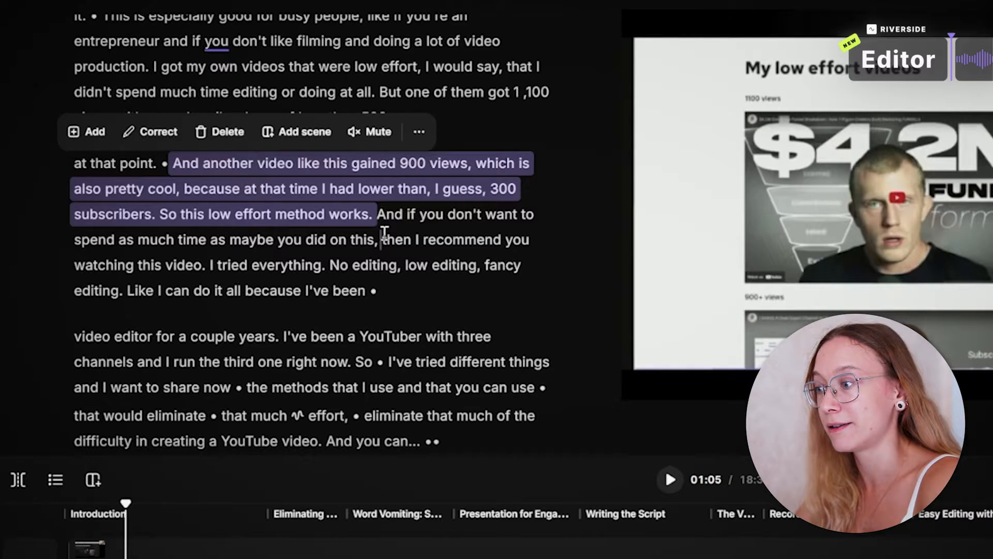
pyautogui.press('Delete')
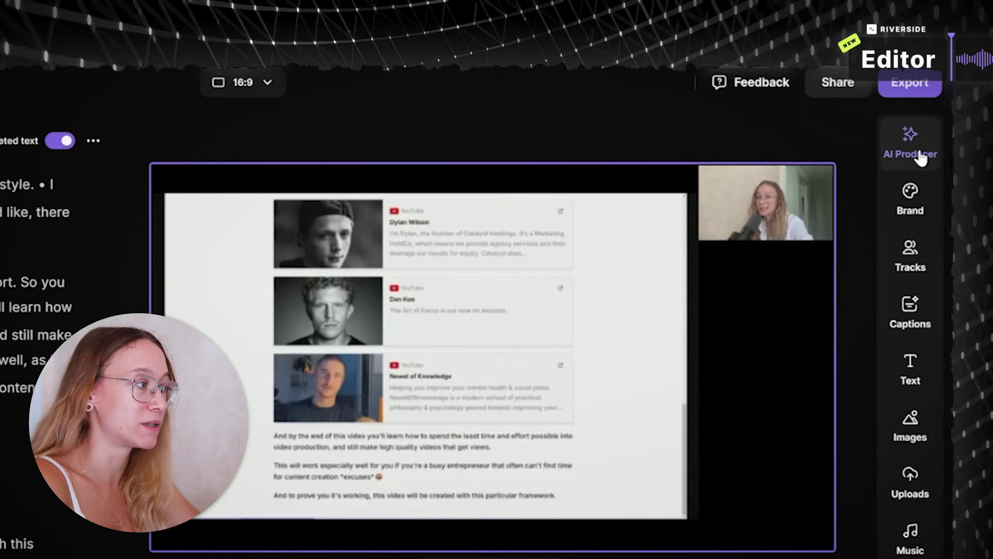
# Bring up the AI Producer tools in the right sidebar
pyautogui.click(920, 157)
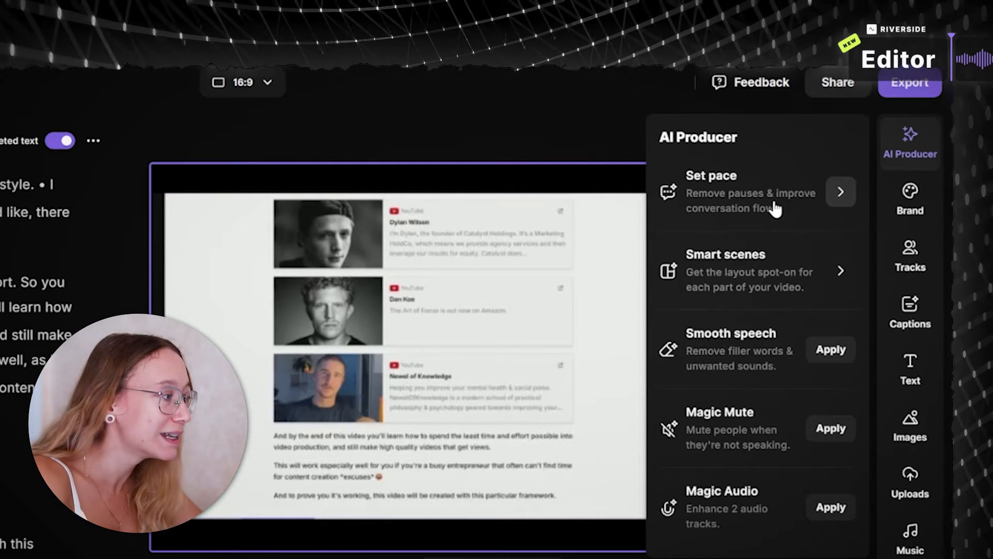
# Raise the pause-removal pace from Original through Fast to Super fast
pyautogui.click(776, 208)
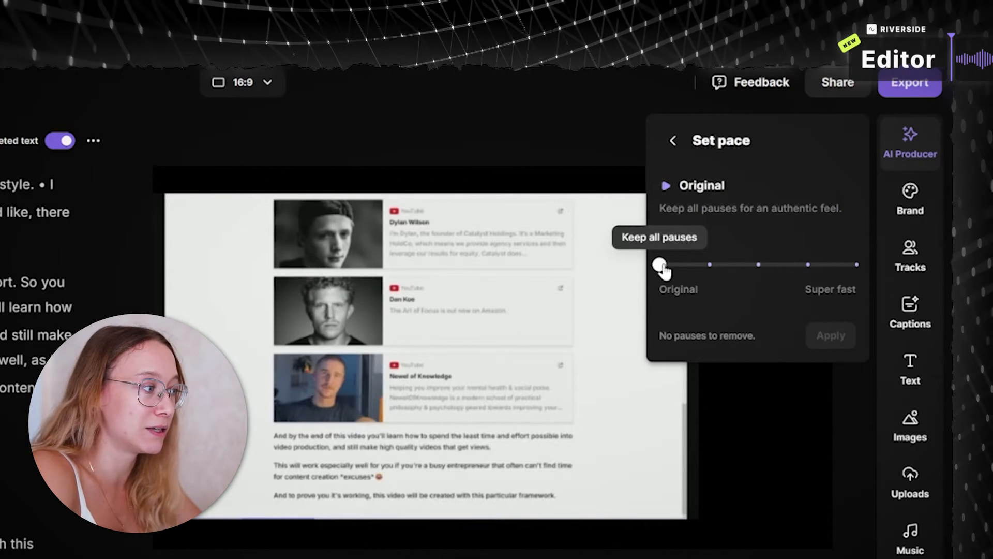
pyautogui.moveTo(758, 266)
pyautogui.mouseDown()
pyautogui.moveTo(856, 265)
pyautogui.moveTo(768, 275)
pyautogui.mouseUp()
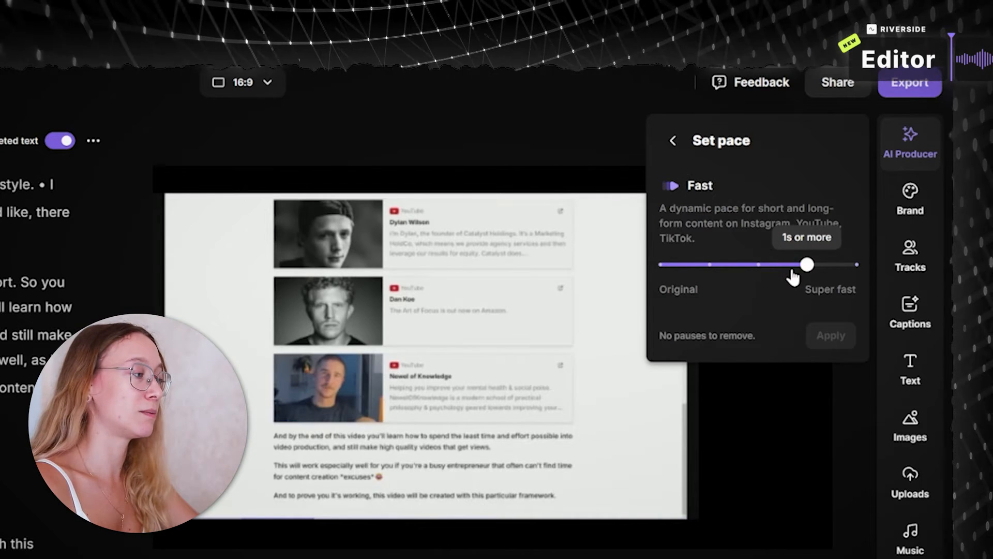
pyautogui.moveTo(857, 267)
pyautogui.mouseDown()
pyautogui.moveTo(694, 267)
pyautogui.moveTo(791, 277)
pyautogui.mouseUp()
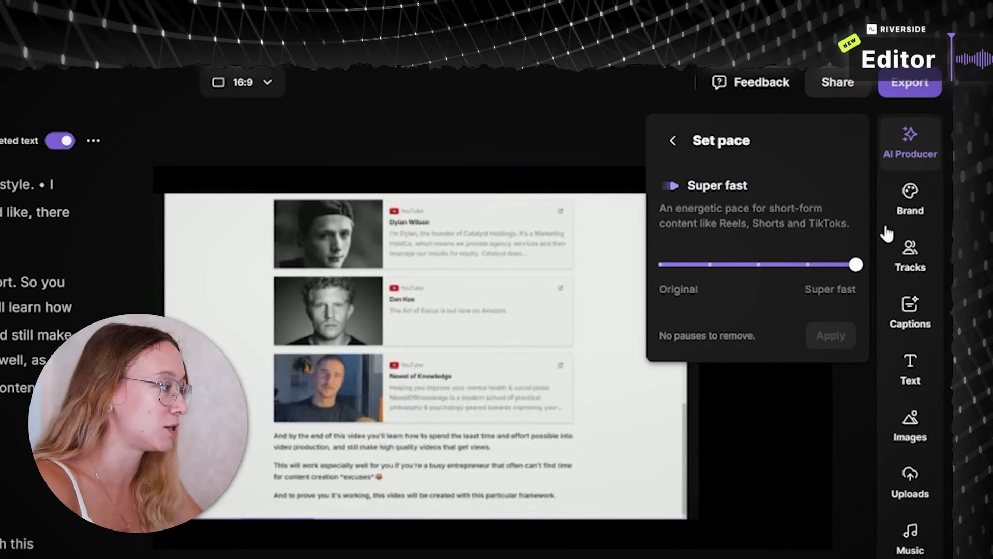
pyautogui.click(910, 156)
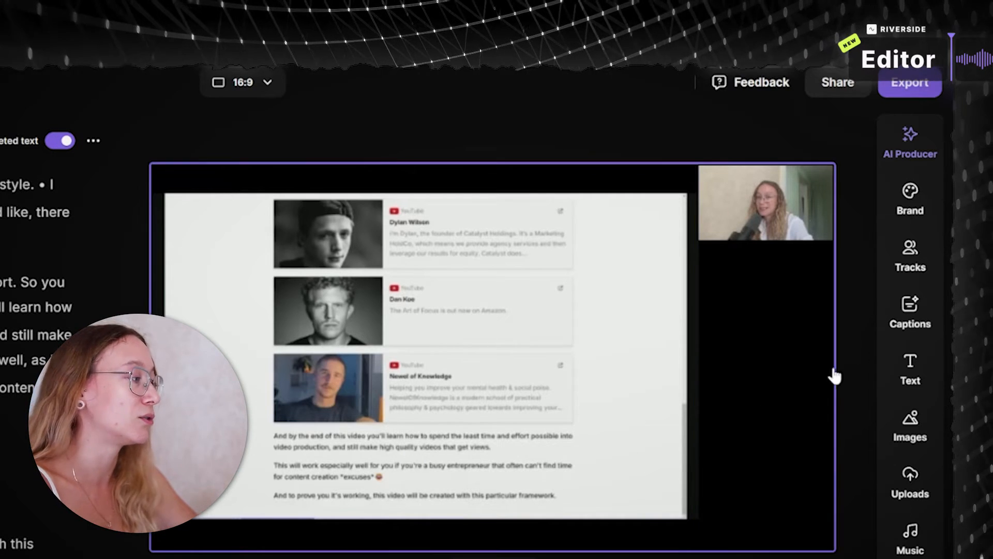
# Review the smart scene layouts and apply Smooth speech to remove filler words
pyautogui.click(909, 148)
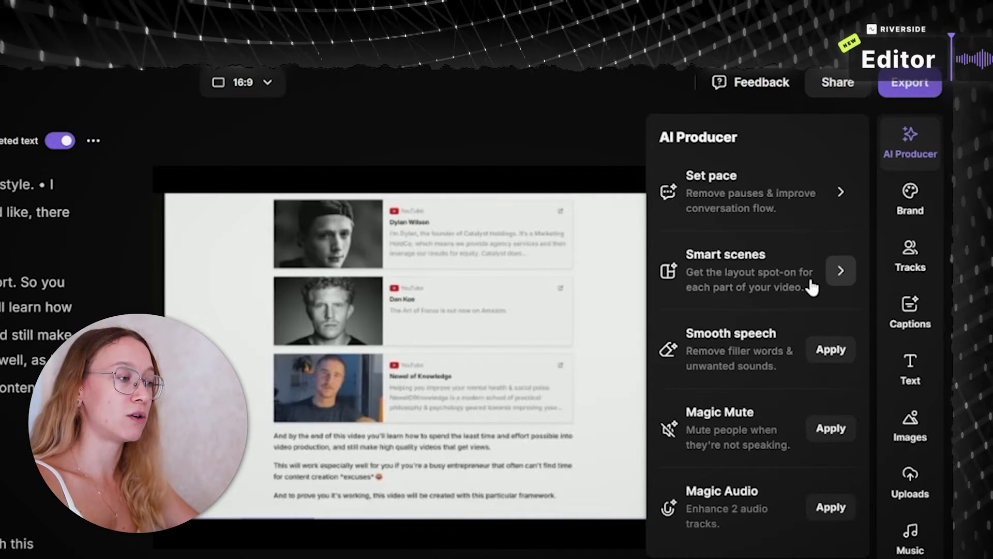
pyautogui.click(812, 288)
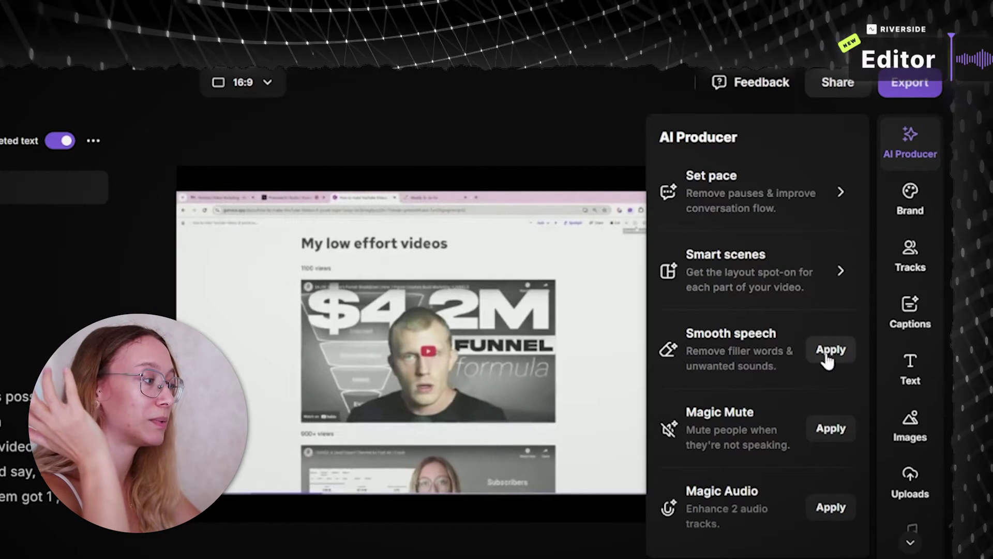
pyautogui.click(829, 354)
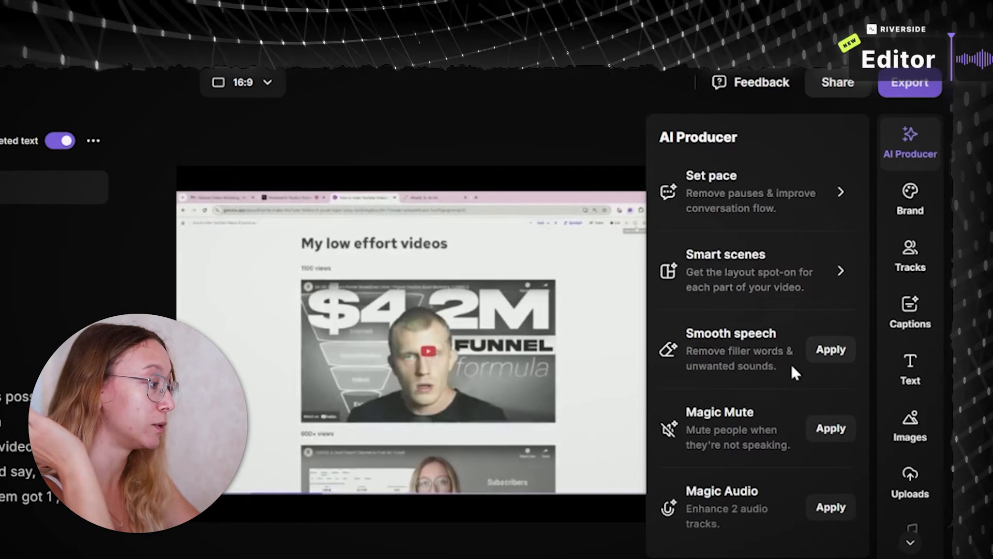
# Apply Smooth speech to cut filler sounds from the recording
pyautogui.click(831, 350)
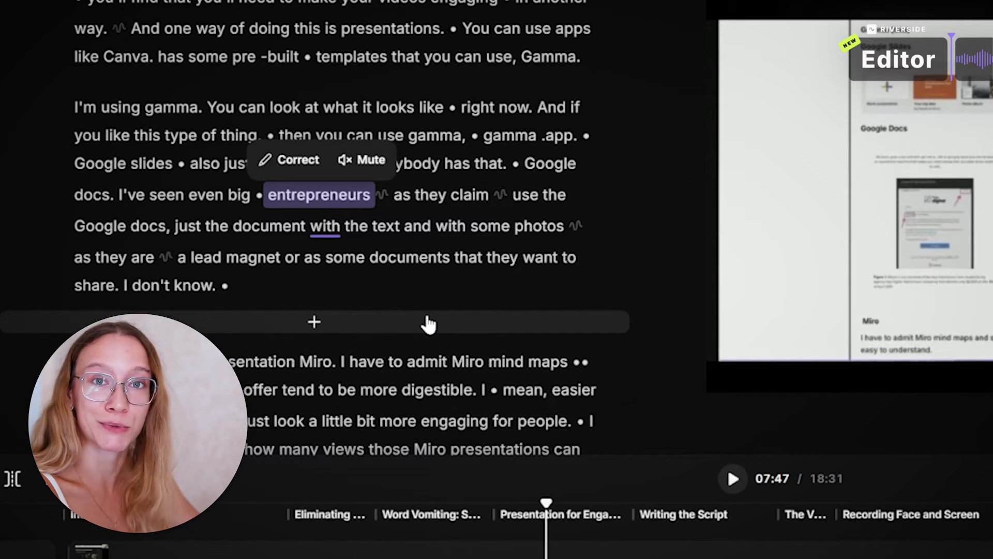
pyautogui.scroll(-5, 495, 320)
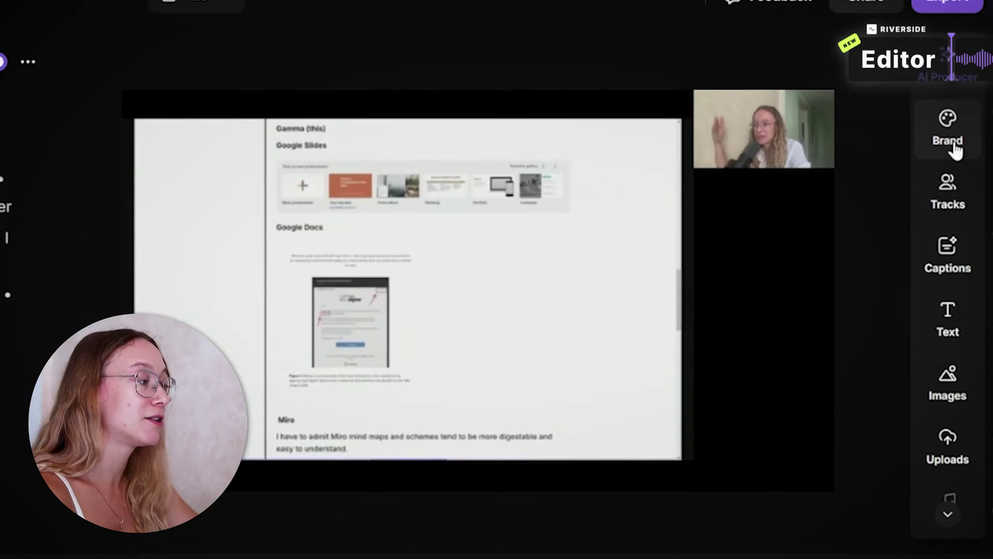
# Try the yellow-green, dark green and dark purple gradient backgrounds on the Brand panel
pyautogui.click(955, 148)
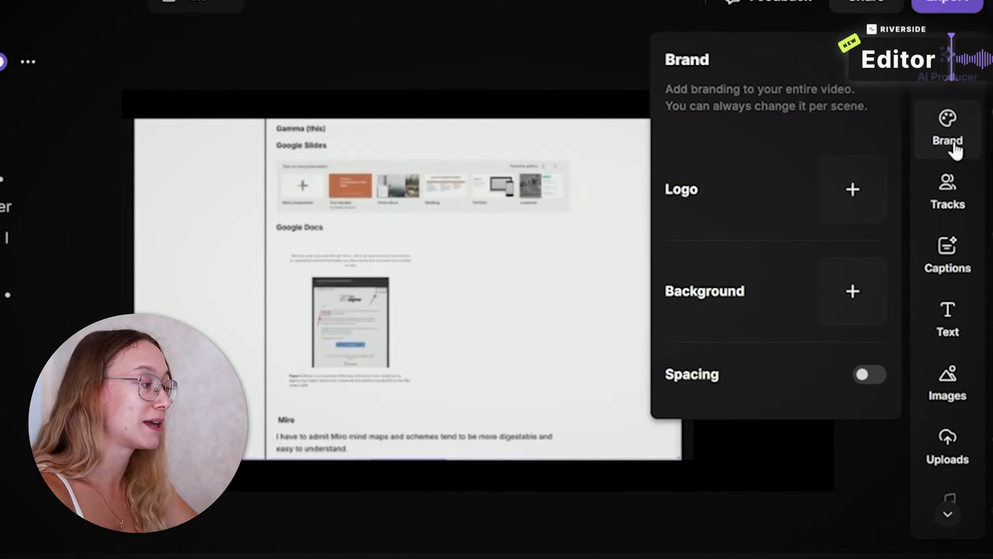
pyautogui.click(871, 309)
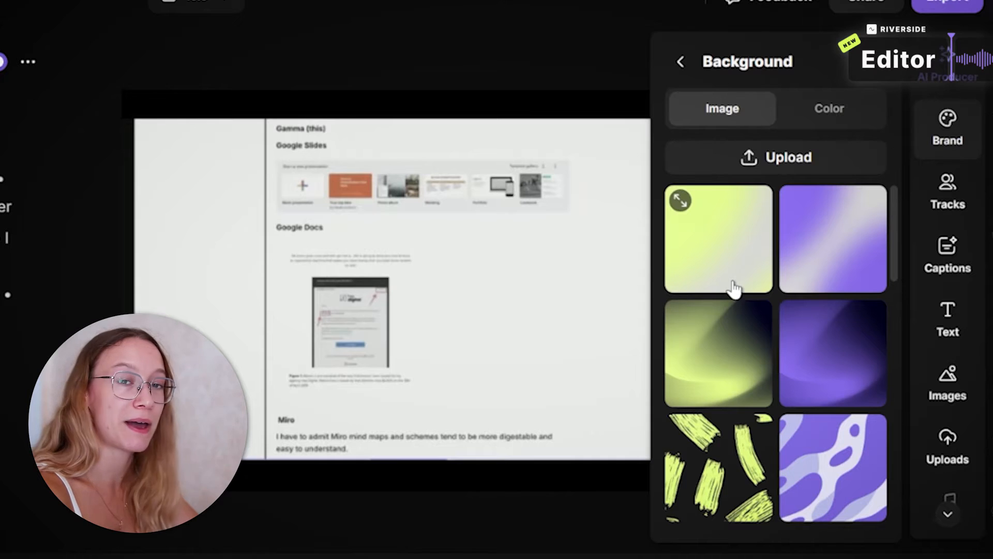
pyautogui.click(726, 281)
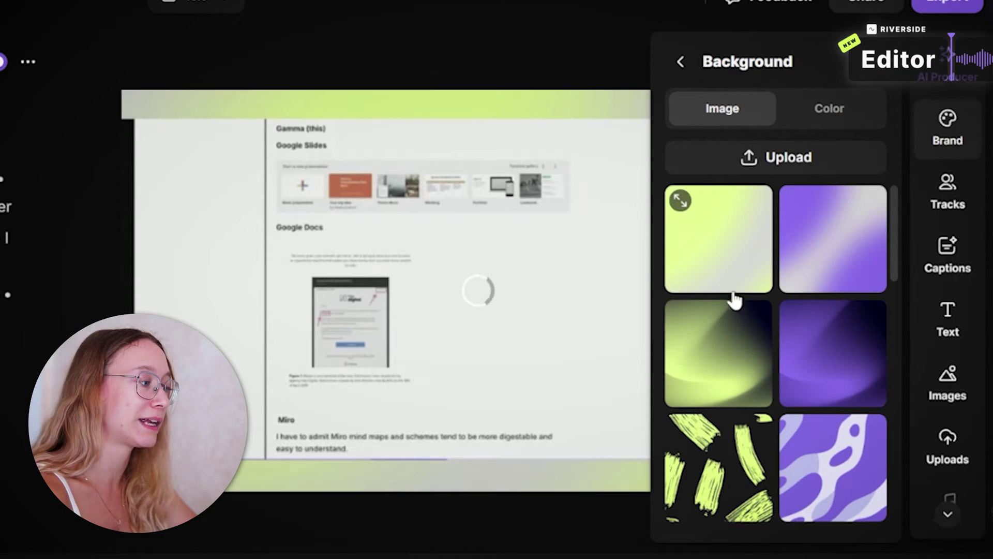
pyautogui.click(750, 338)
pyautogui.click(788, 380)
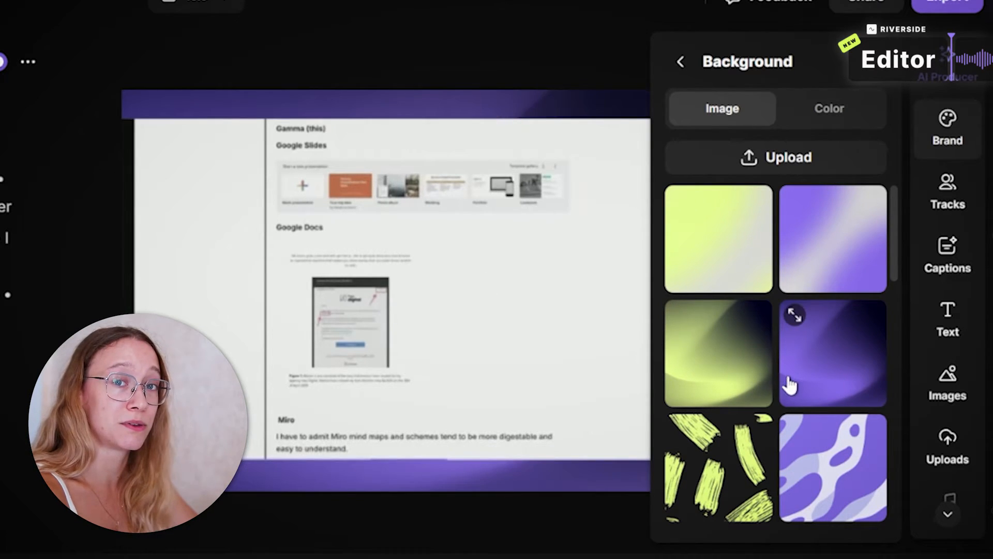
pyautogui.click(747, 280)
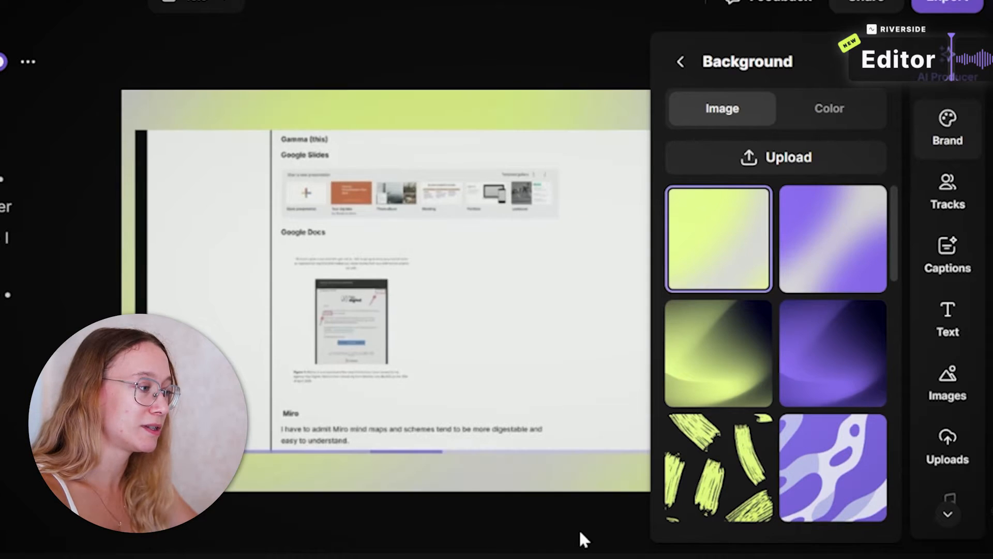
pyautogui.click(581, 534)
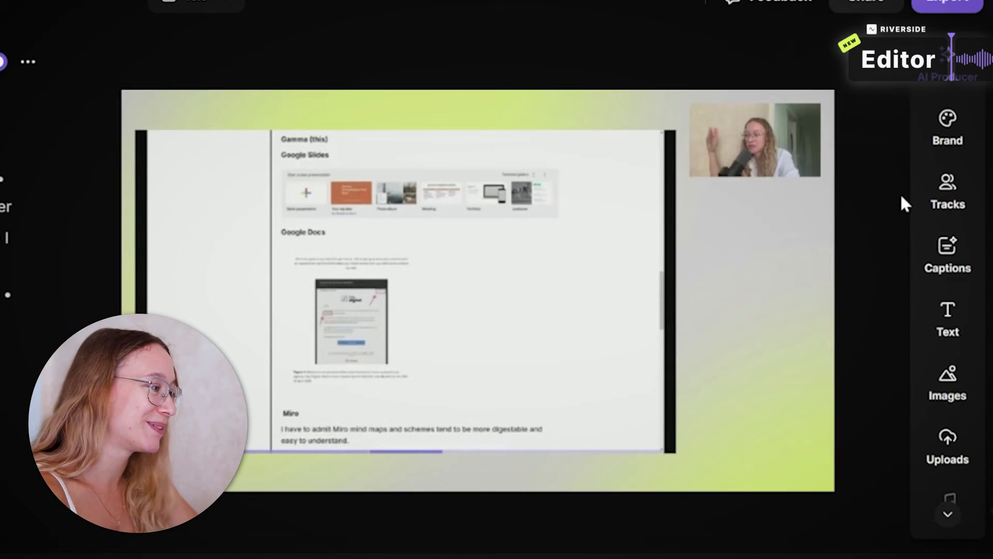
# Settle on the dark purple gradient background and give the scene rounded corners
pyautogui.click(791, 269)
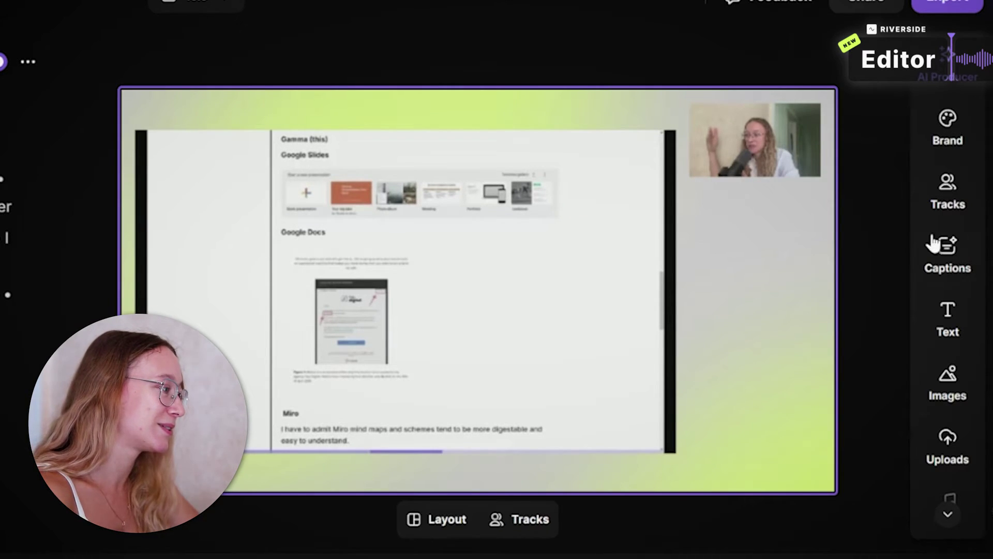
pyautogui.click(951, 147)
pyautogui.click(690, 401)
pyautogui.click(659, 313)
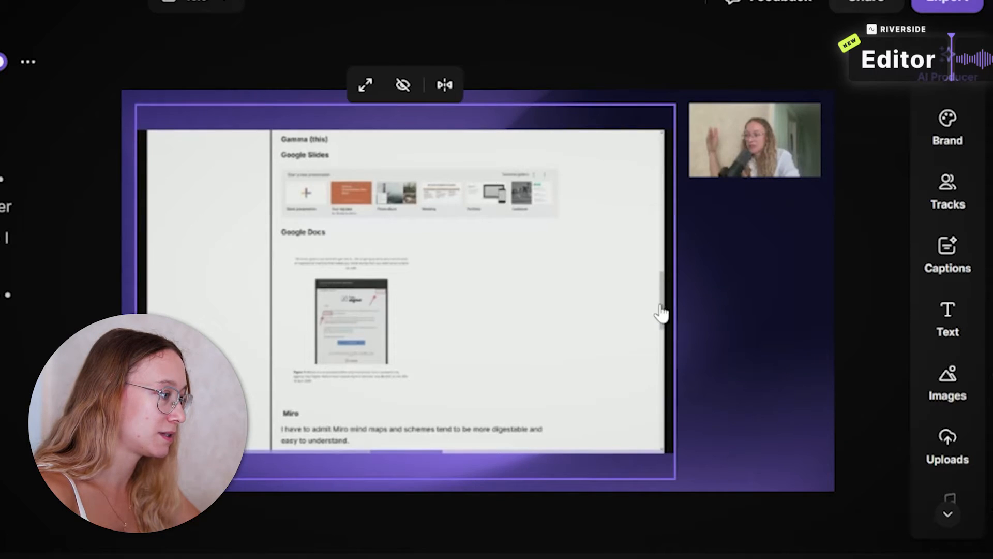
pyautogui.click(759, 161)
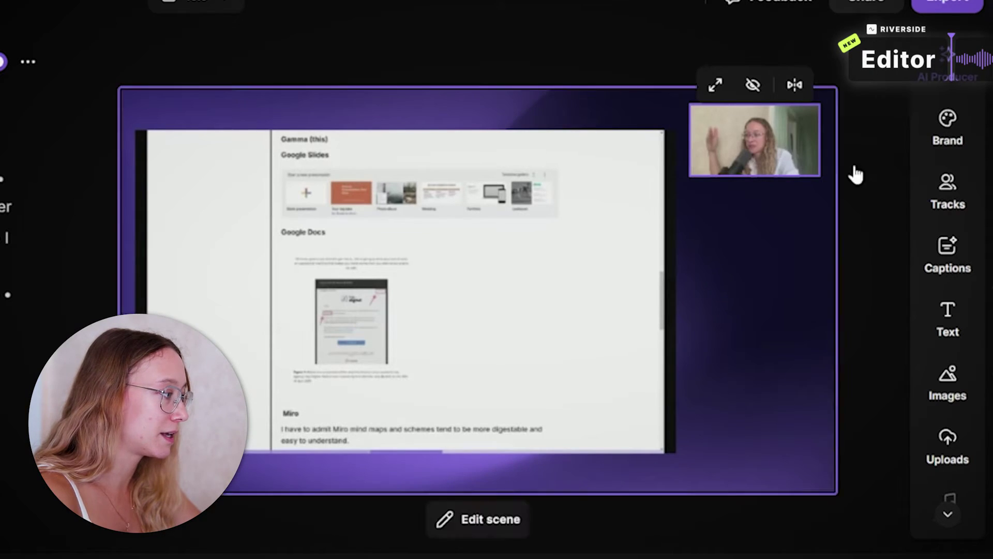
pyautogui.click(948, 149)
pyautogui.click(871, 445)
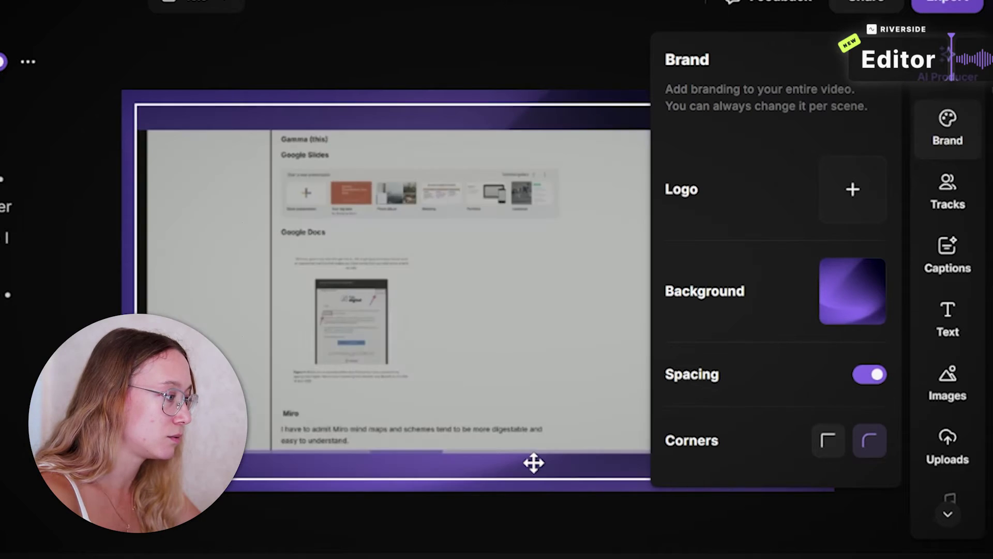
# Apply a purple caption style preset to the subtitles
pyautogui.click(532, 461)
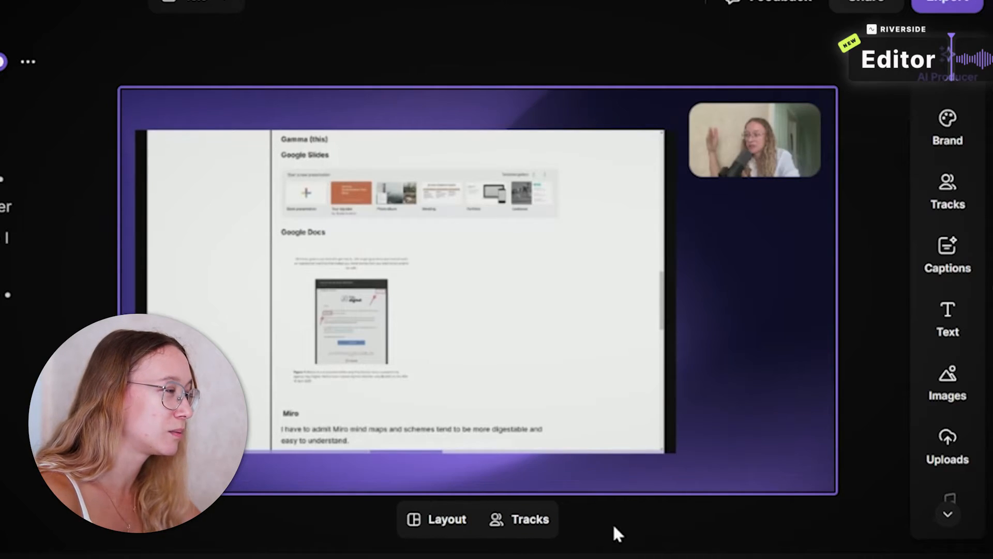
pyautogui.click(948, 256)
pyautogui.click(776, 260)
pyautogui.scroll(-2, 778, 318)
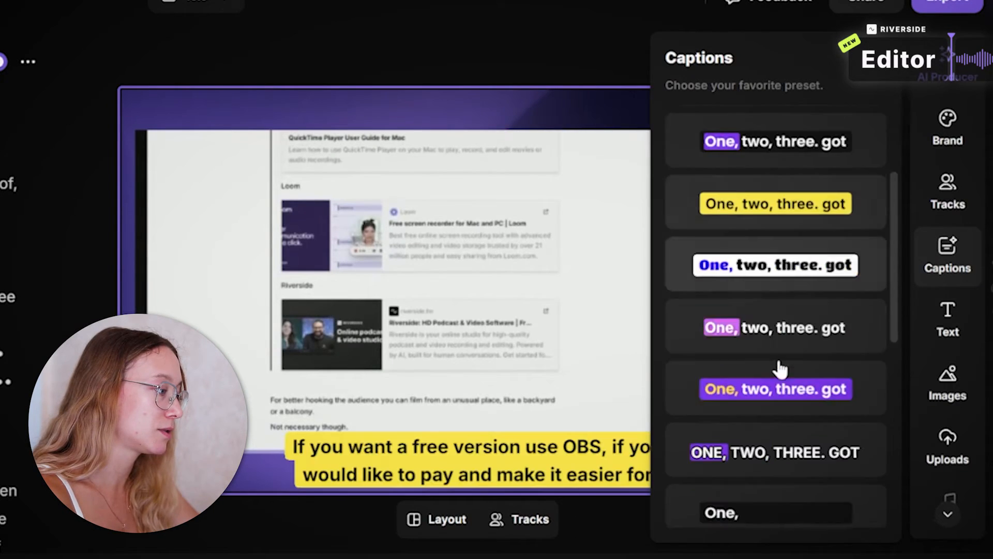
pyautogui.scroll(-2, 778, 380)
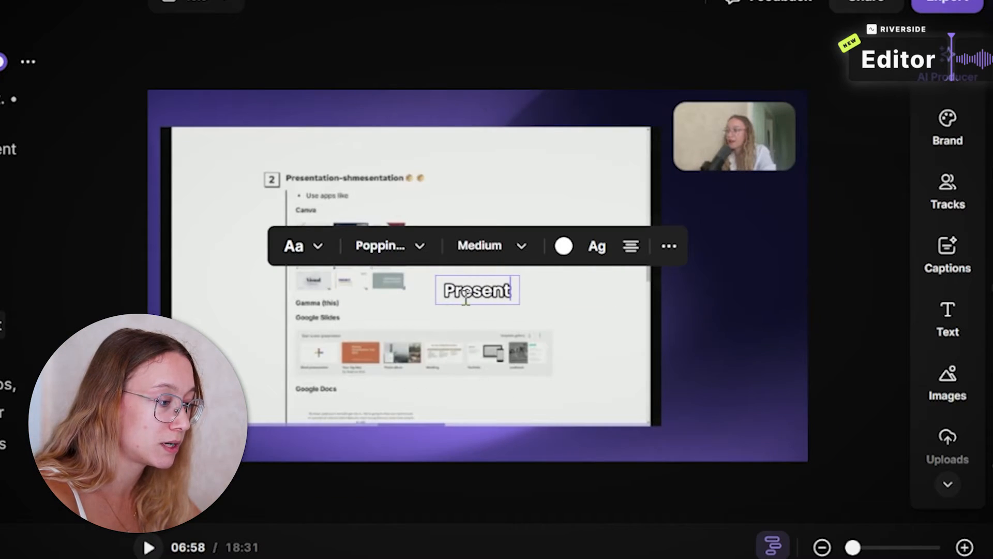
pyautogui.write('ns')
# Style the 'Presentations' title in Poppins with Shadow, blue colour and a Background style
pyautogui.click(380, 245)
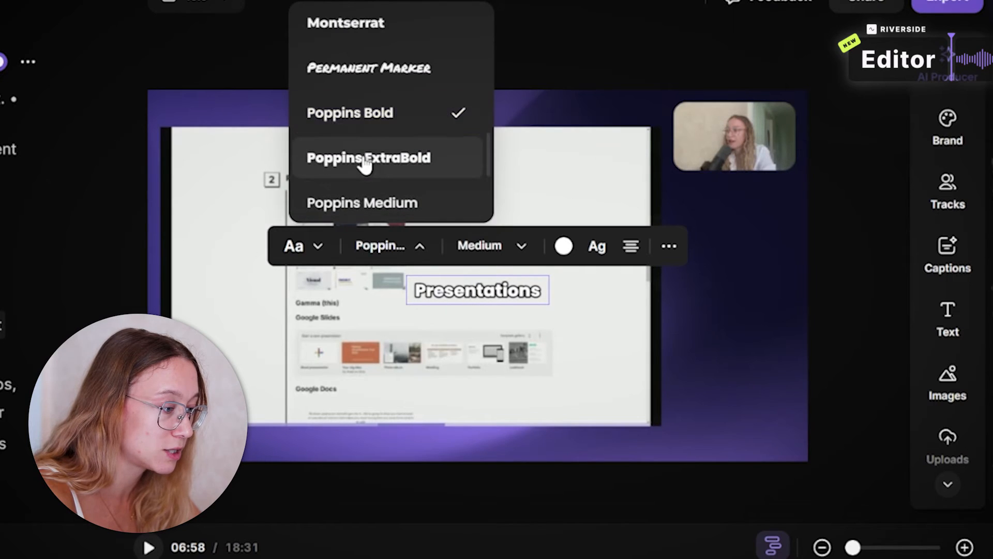
pyautogui.click(323, 250)
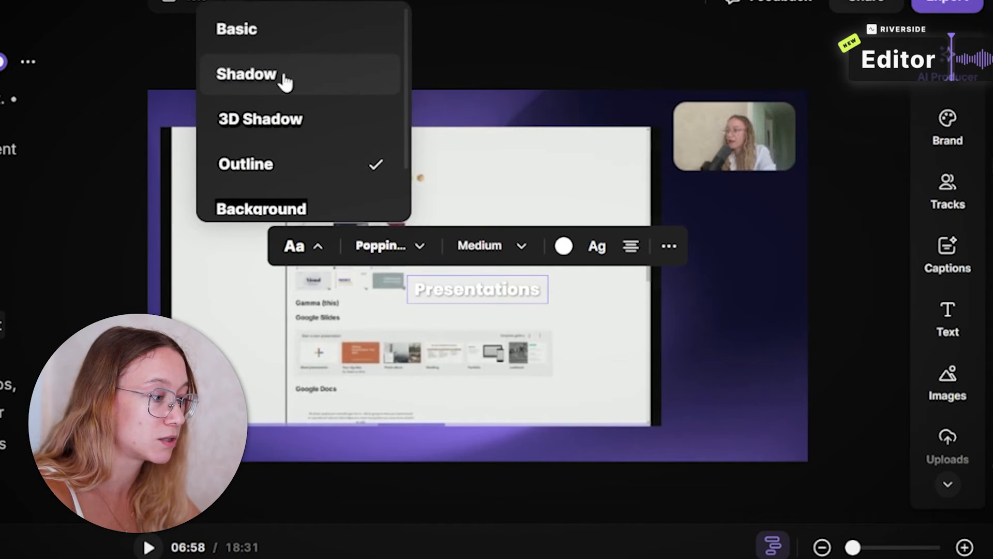
pyautogui.click(284, 81)
pyautogui.click(564, 247)
pyautogui.click(492, 205)
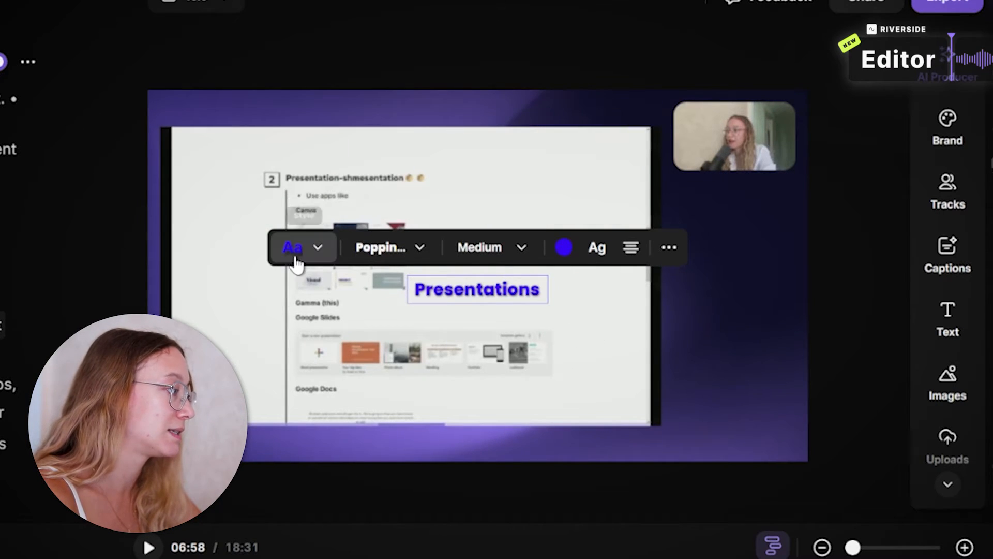
pyautogui.click(293, 247)
pyautogui.click(279, 211)
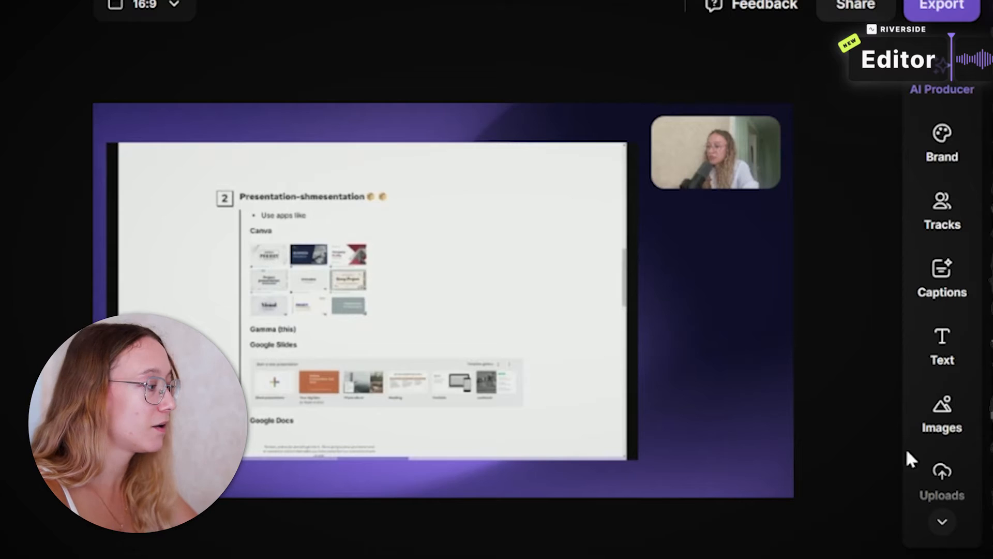
# Upload the channel screenshot from Images and place it over the scene as an overlay
pyautogui.click(949, 421)
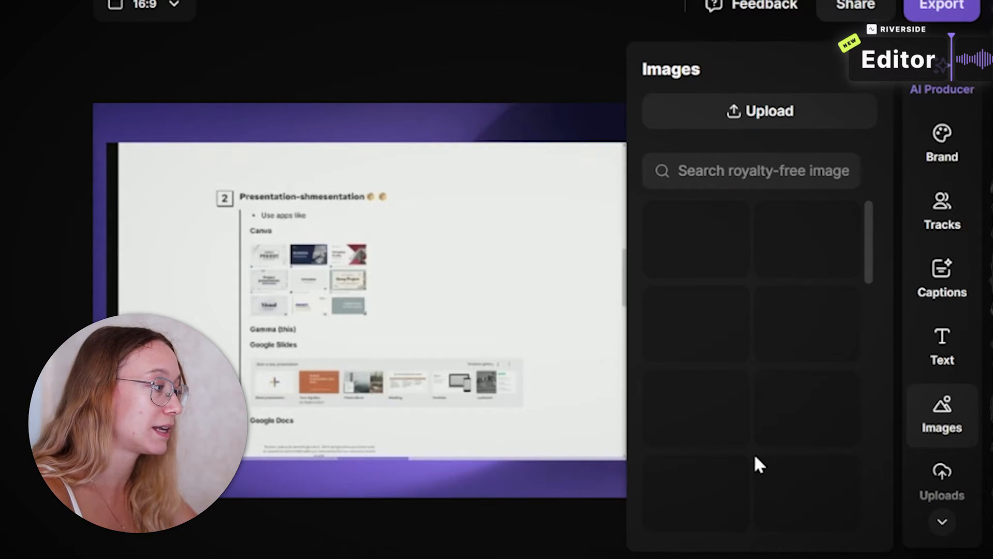
pyautogui.click(768, 111)
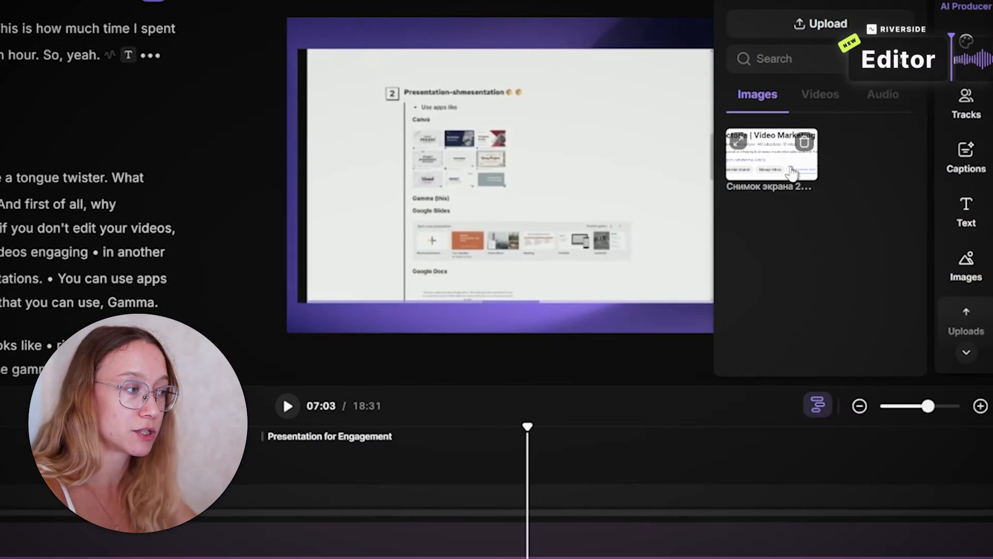
pyautogui.click(787, 159)
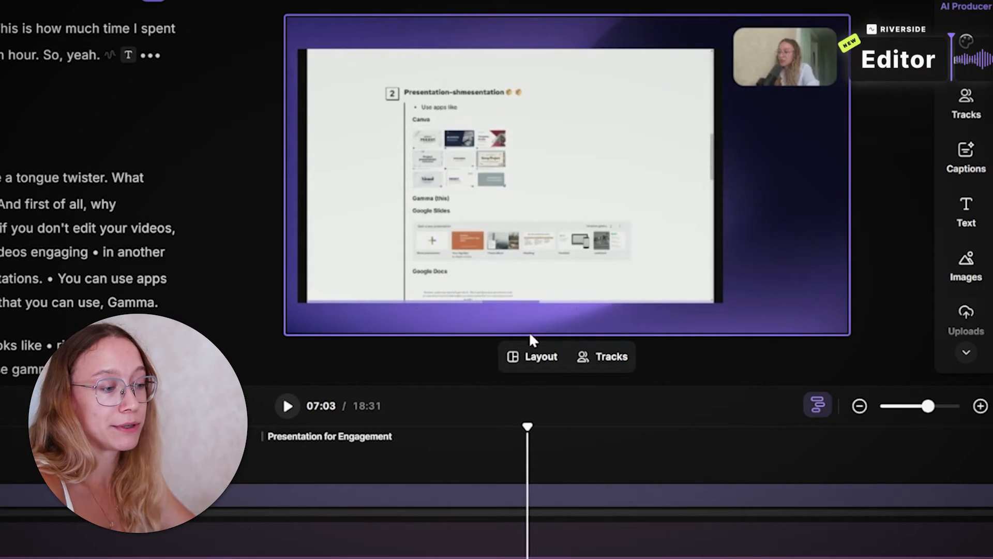
pyautogui.click(585, 433)
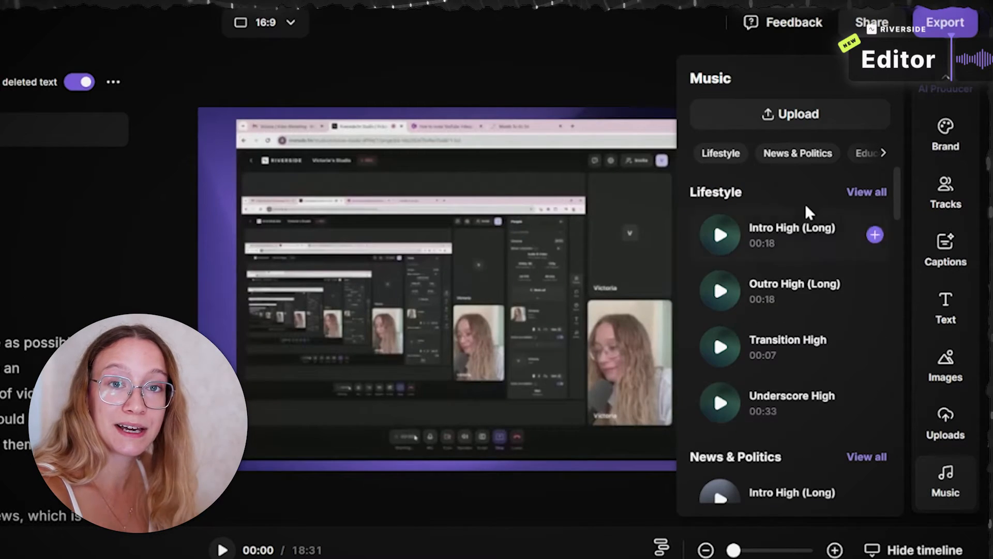
pyautogui.scroll(-5, 792, 260)
pyautogui.scroll(3, 792, 266)
pyautogui.scroll(2, 792, 267)
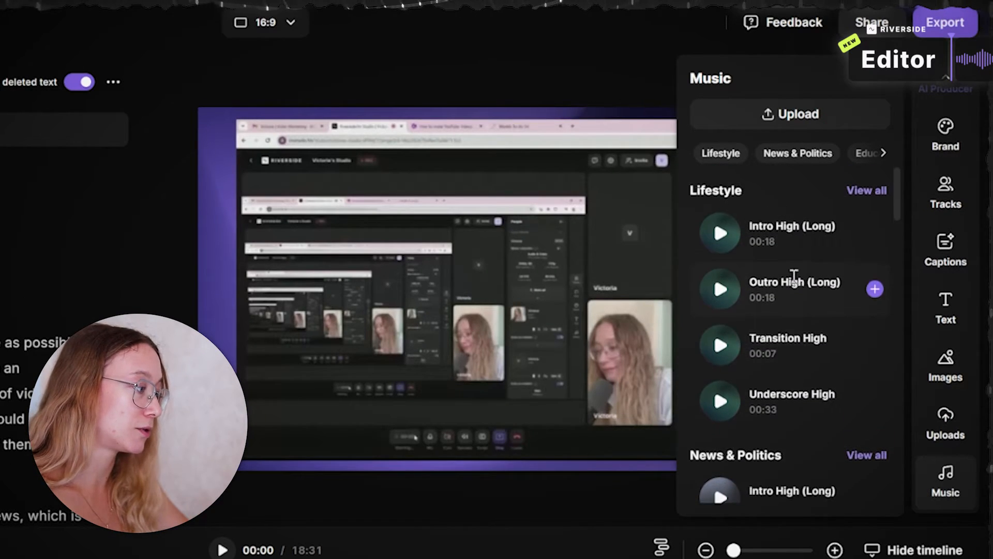
pyautogui.scroll(-3, 793, 277)
pyautogui.scroll(-3, 793, 276)
pyautogui.scroll(-3, 793, 277)
pyautogui.scroll(-1, 793, 280)
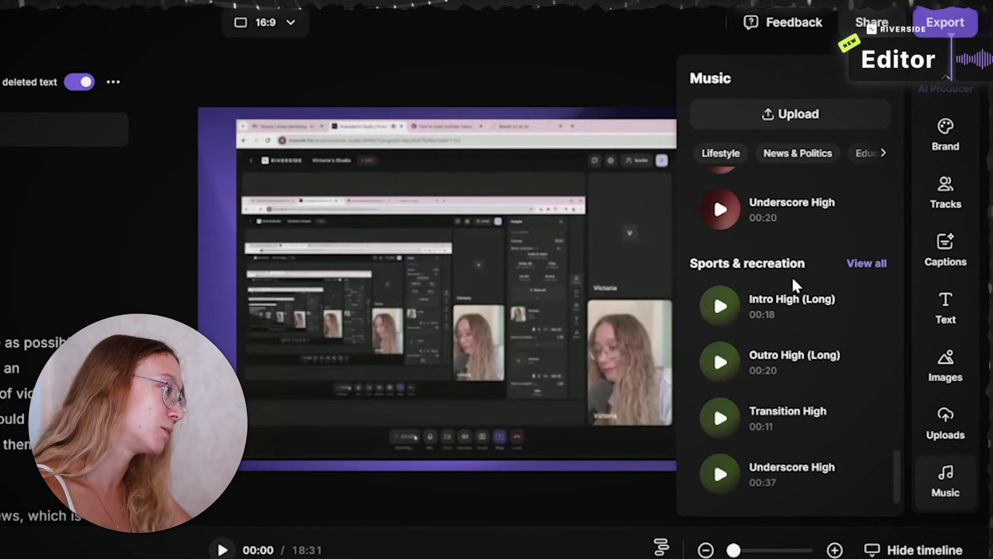
pyautogui.scroll(4, 796, 299)
pyautogui.scroll(5, 795, 298)
pyautogui.scroll(1, 796, 299)
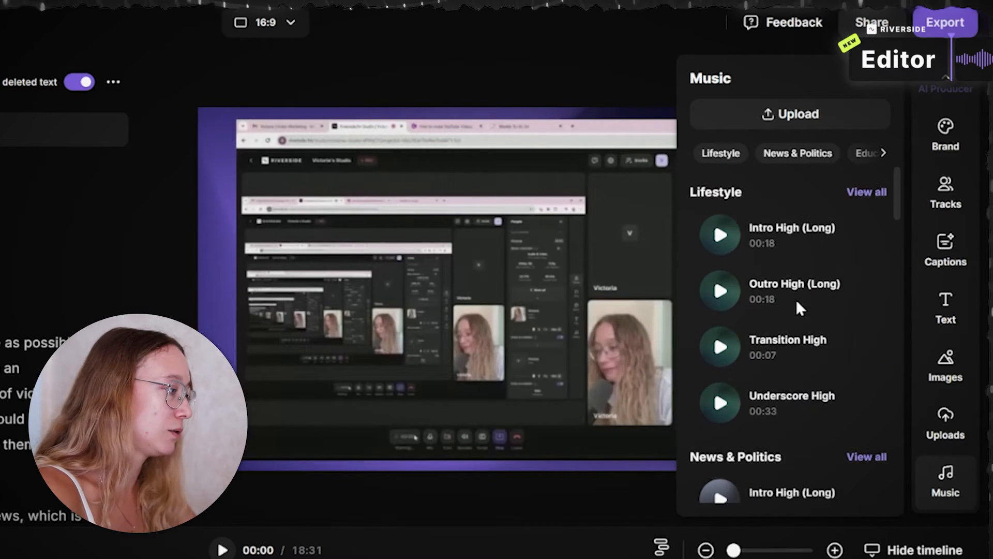
pyautogui.scroll(-4, 794, 281)
pyautogui.scroll(-3, 792, 279)
pyautogui.scroll(-3, 792, 282)
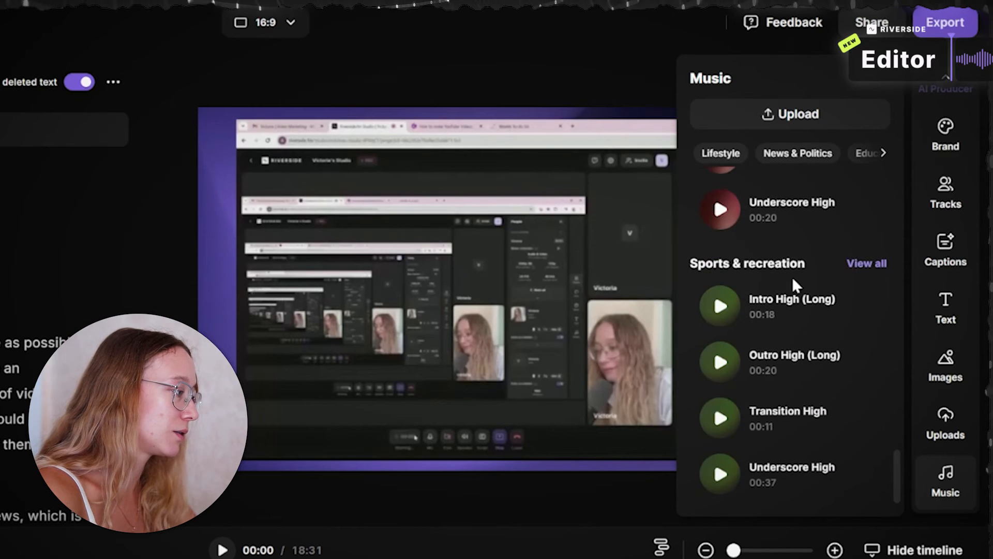
pyautogui.scroll(3, 796, 295)
pyautogui.scroll(2, 798, 302)
pyautogui.scroll(5, 799, 307)
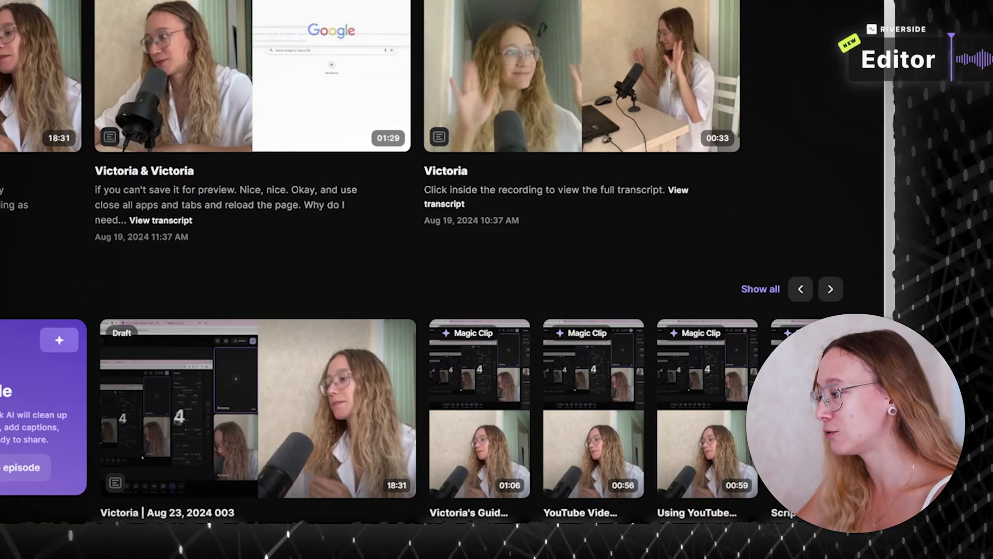
pyautogui.moveTo(480, 407)
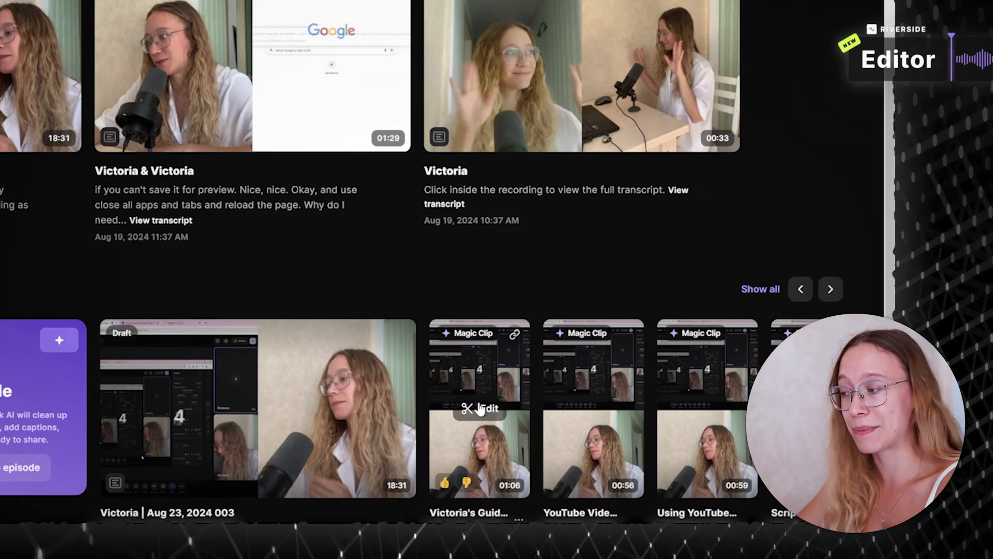
# Open the vertical 20/80-rule magic clip in the editor and pause its preview
pyautogui.click(481, 409)
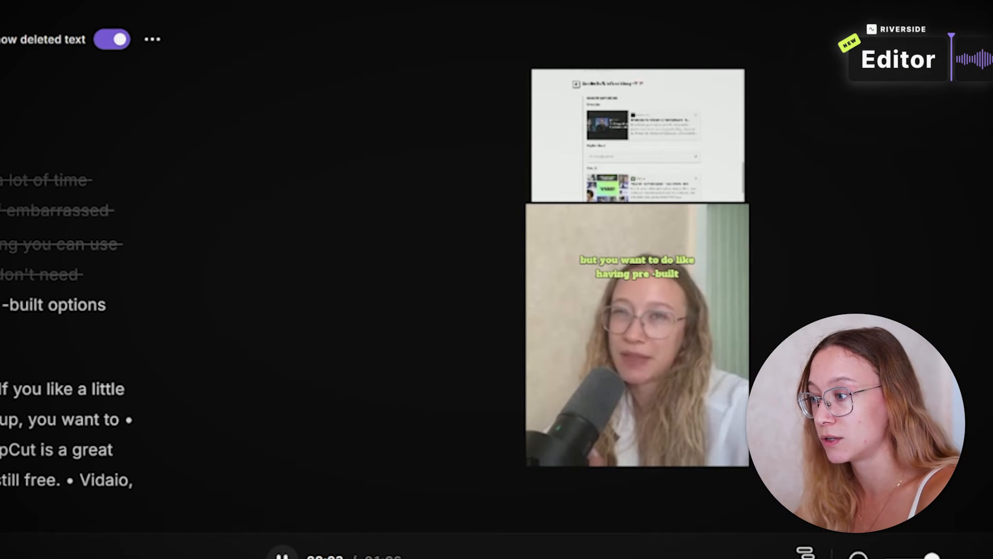
pyautogui.press('space')
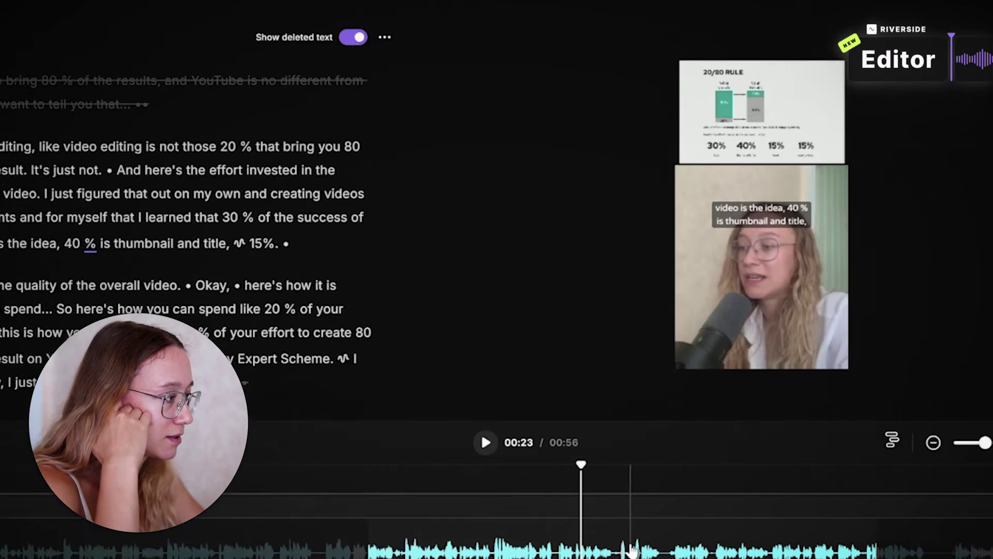
# Apply Smooth speech from the AI Producer to strip filler words, then replay the clip
pyautogui.click(977, 119)
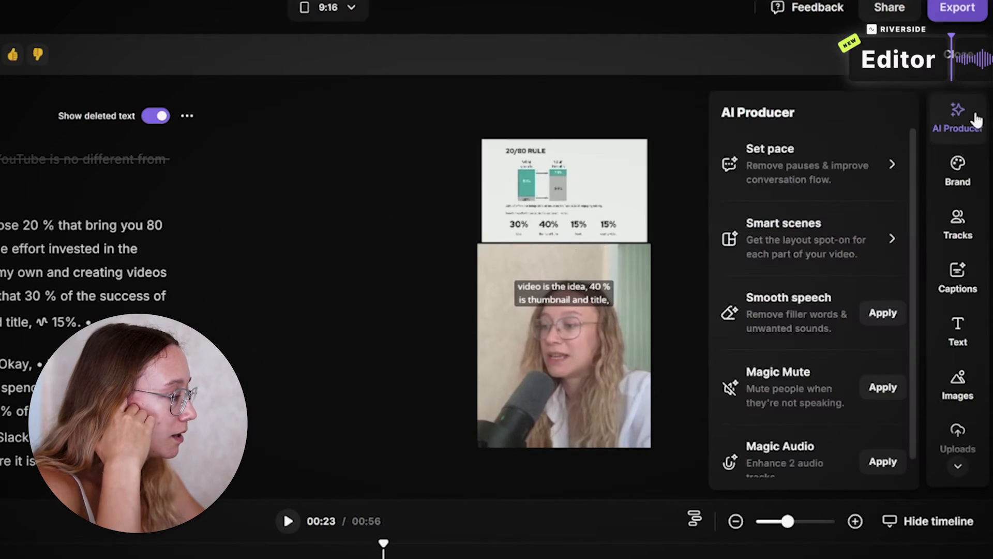
pyautogui.click(883, 319)
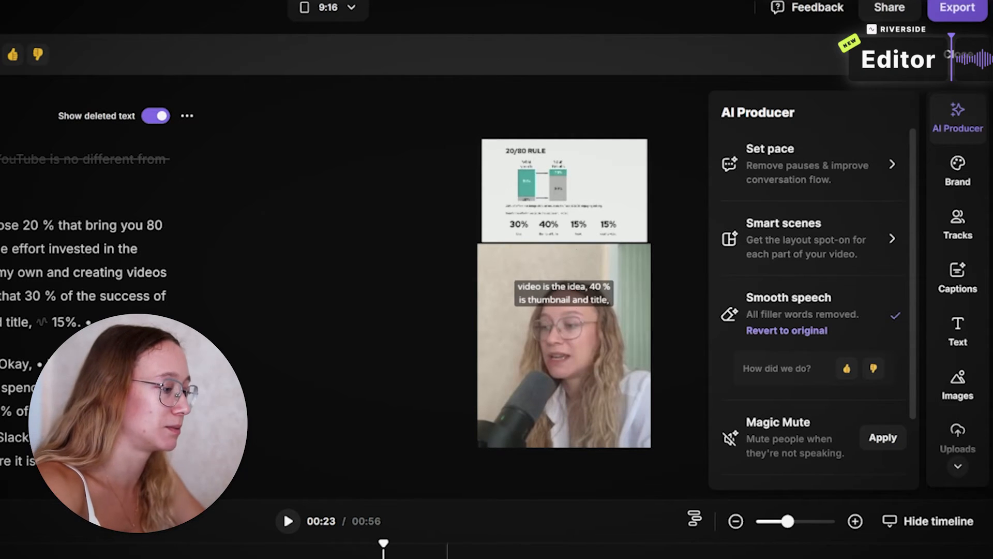
pyautogui.click(380, 541)
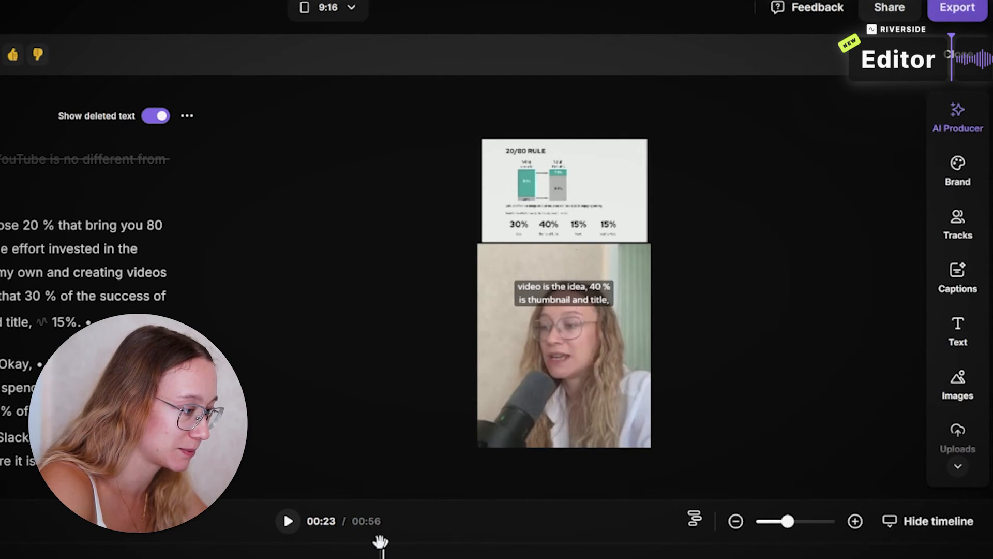
pyautogui.click(349, 543)
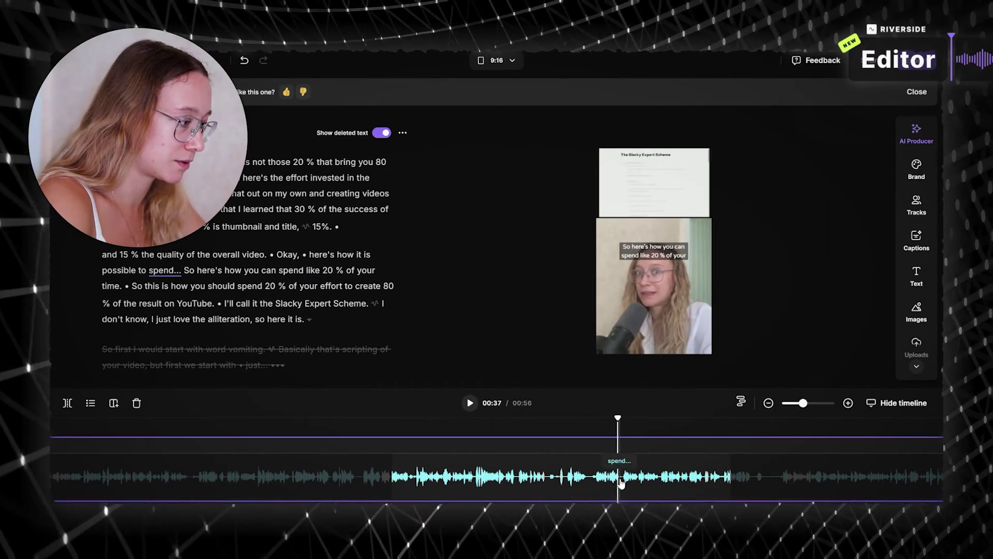
# Split the clip before 'So', delete the remainder to leave 32 seconds, and play it back
pyautogui.moveTo(618, 482); pyautogui.dragTo(624, 483)
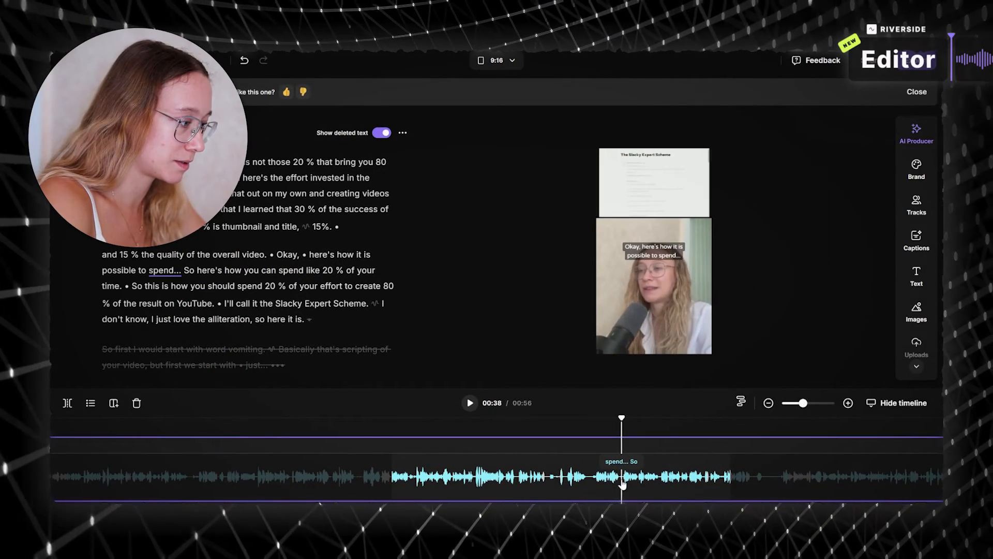
pyautogui.click(68, 404)
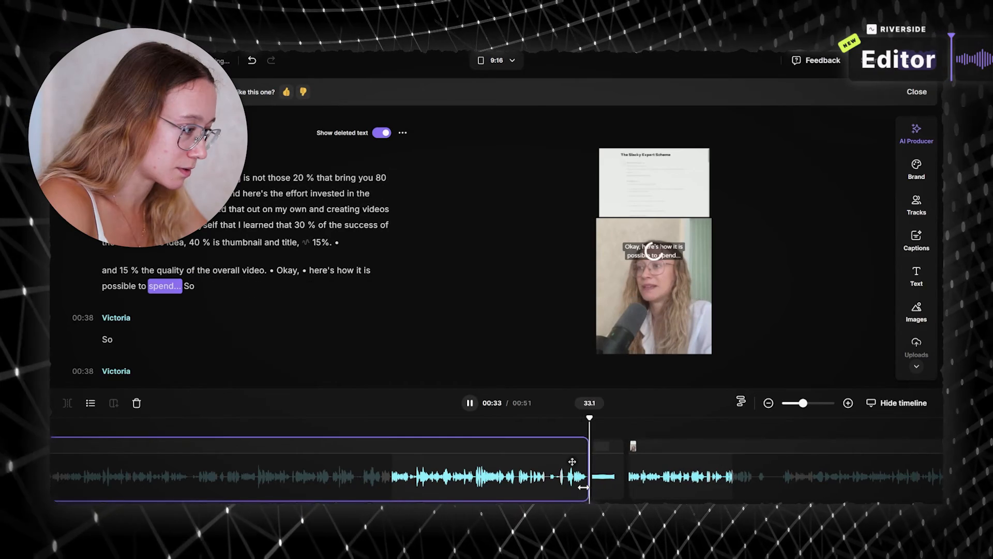
pyautogui.press('Delete')
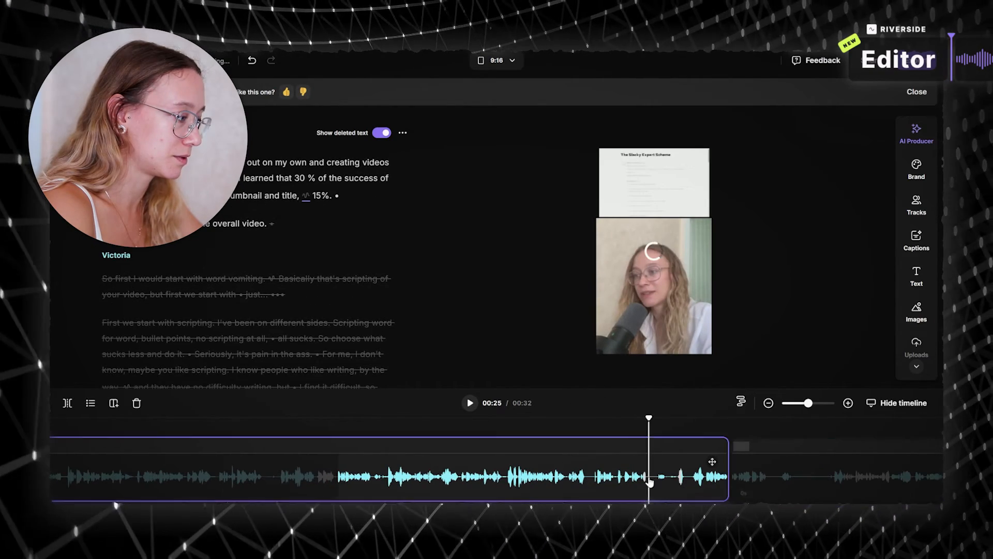
pyautogui.click(614, 465)
pyautogui.press('space')
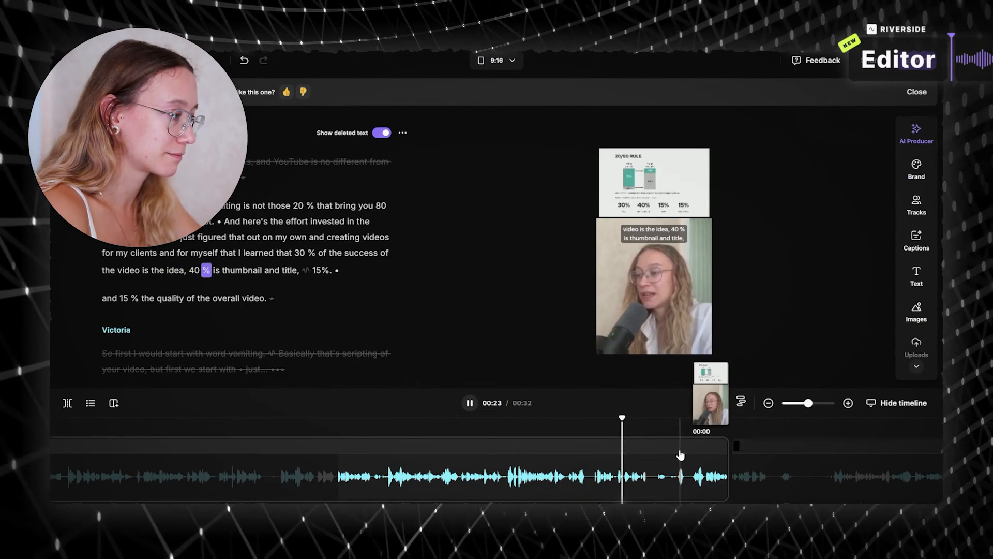
pyautogui.click(682, 464)
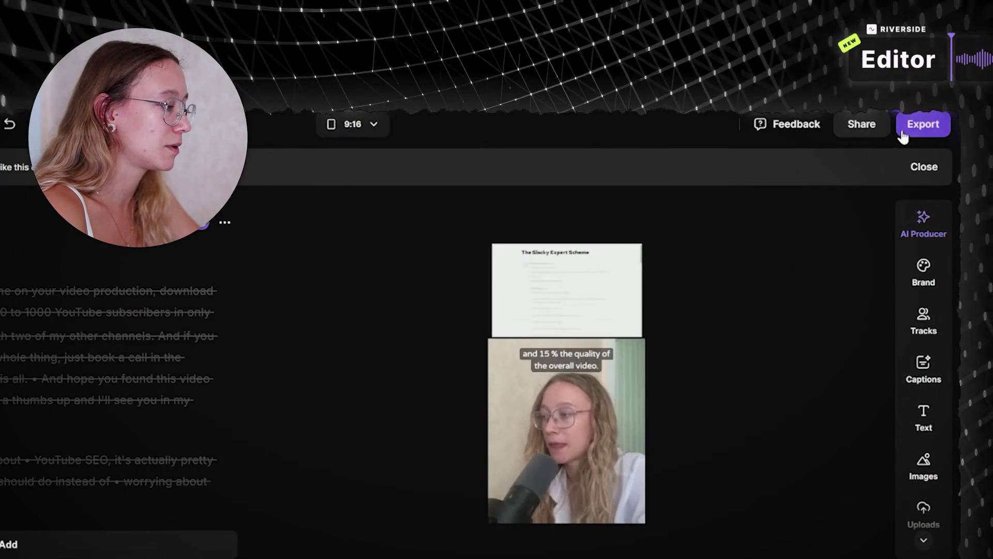
# Export the clip at 2160p 4K video quality and go to the exports on the dashboard
pyautogui.click(903, 132)
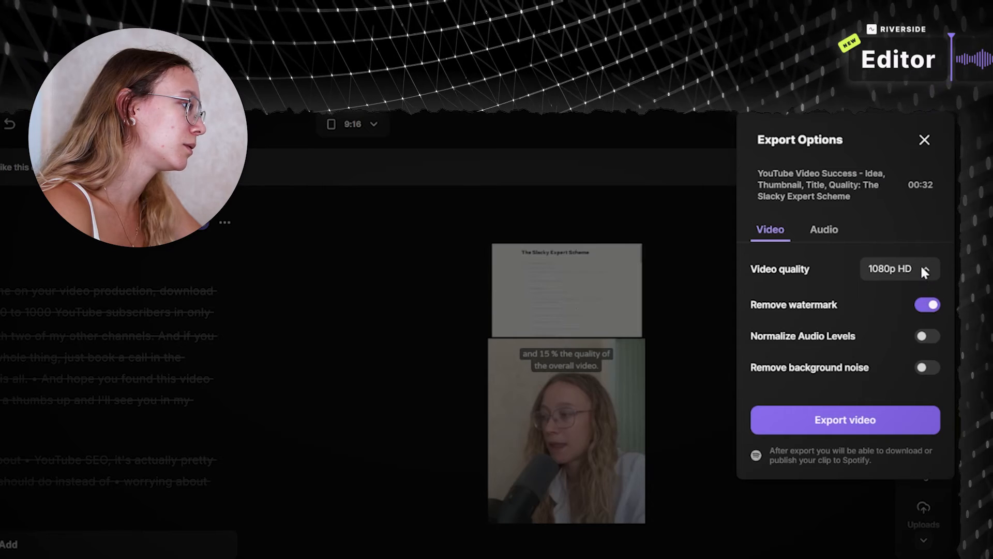
pyautogui.click(924, 269)
pyautogui.click(906, 372)
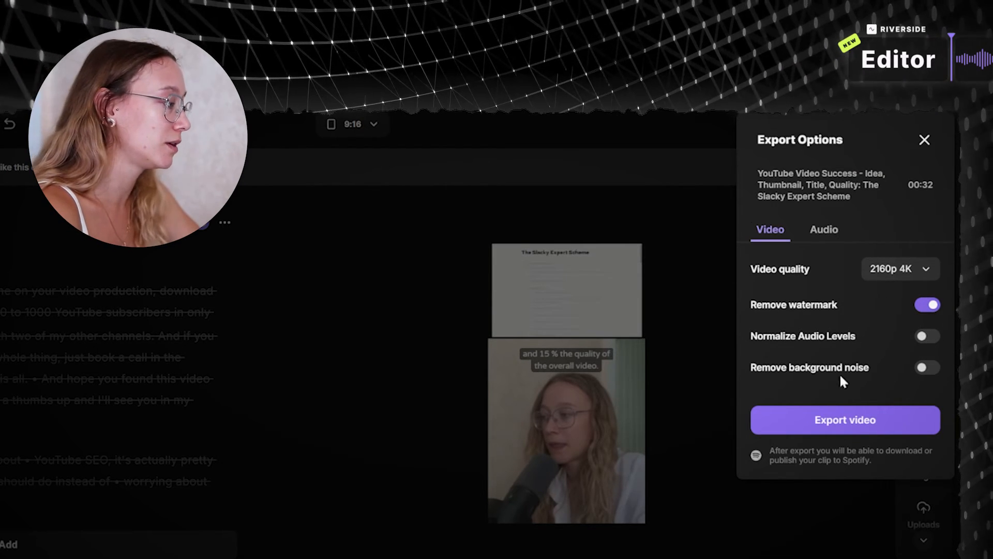
pyautogui.click(828, 421)
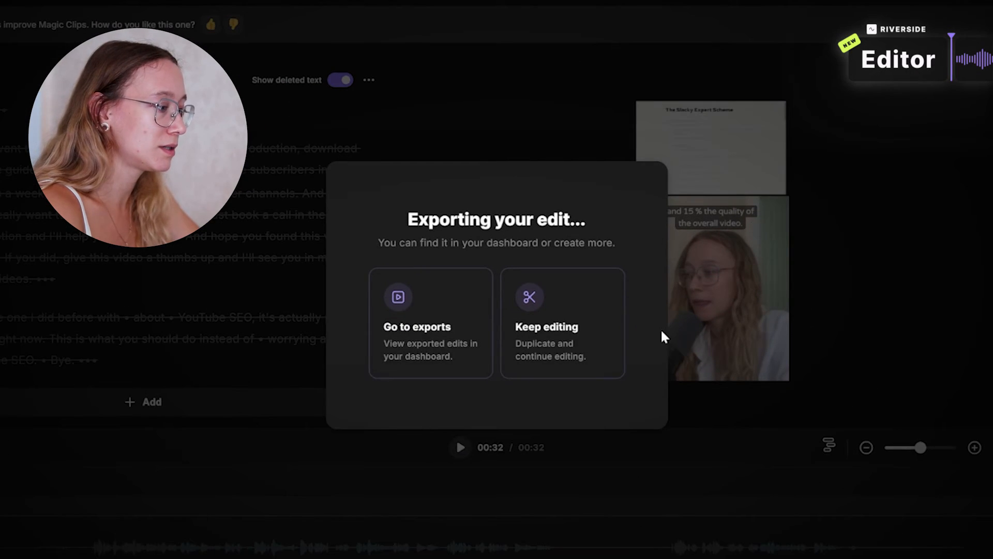
pyautogui.click(432, 344)
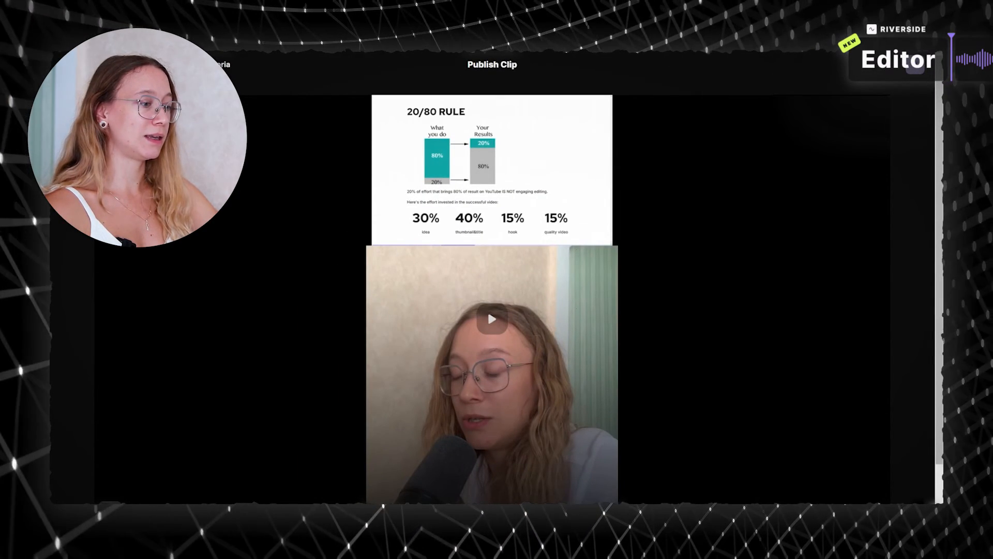
# Play the exported 32-second clip with its captions on the publish page
pyautogui.click(491, 317)
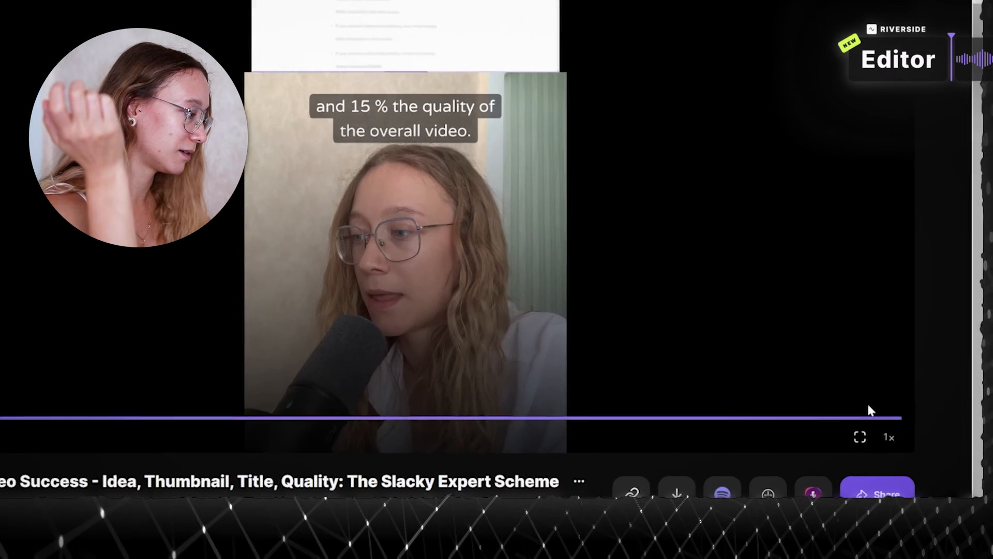
# Show the Share via mobile QR code for sending the clip to a phone
pyautogui.click(877, 489)
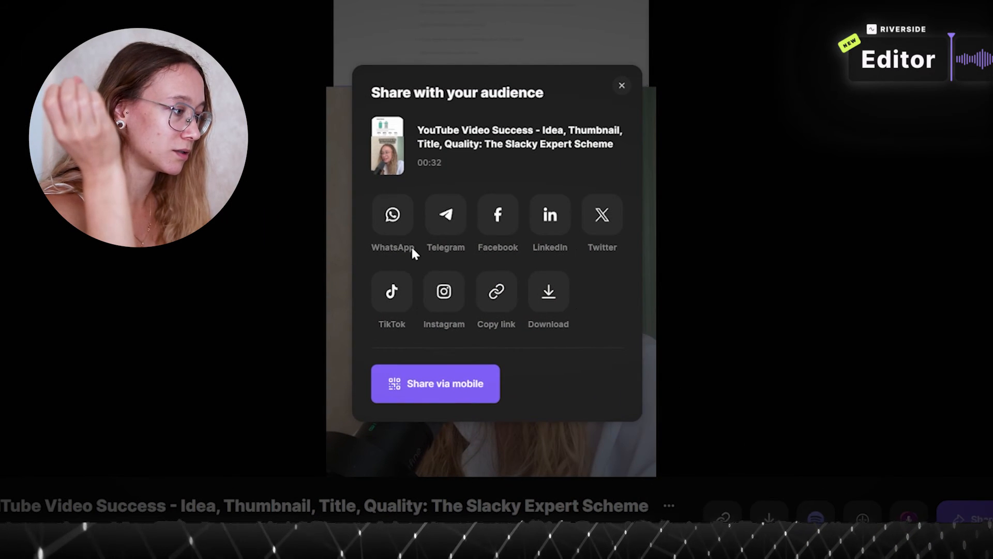
pyautogui.click(454, 298)
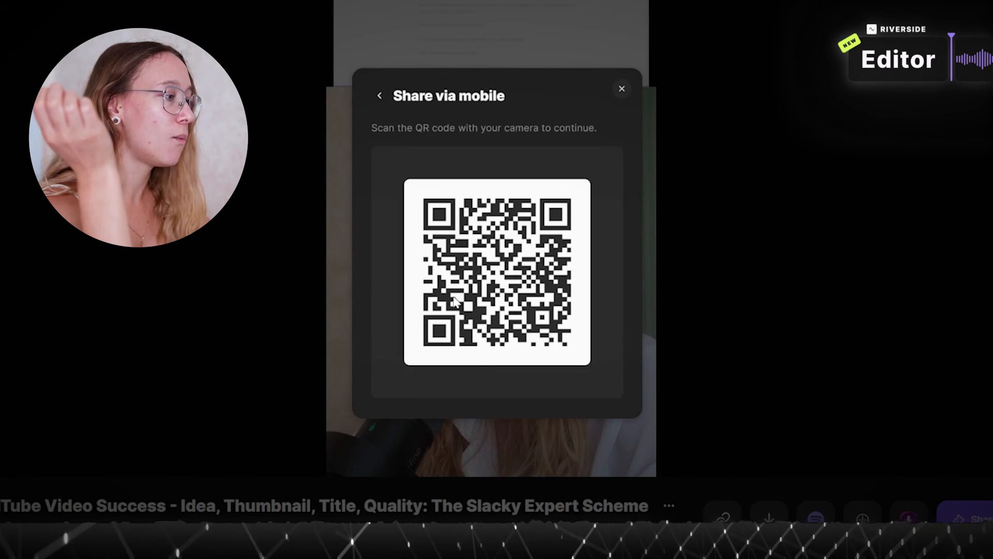